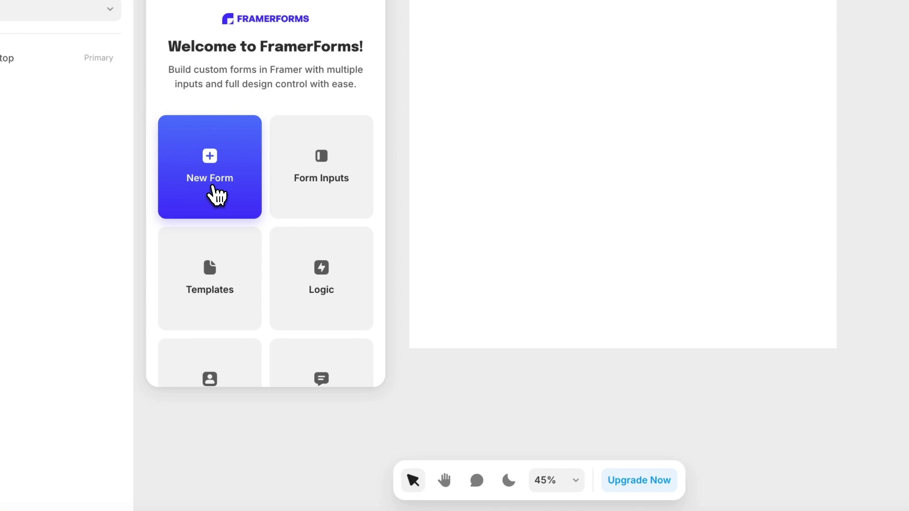
Create a new multi-step form with the FramerForms plugin
{"action": "left_click", "coordinate": [233, 244]}
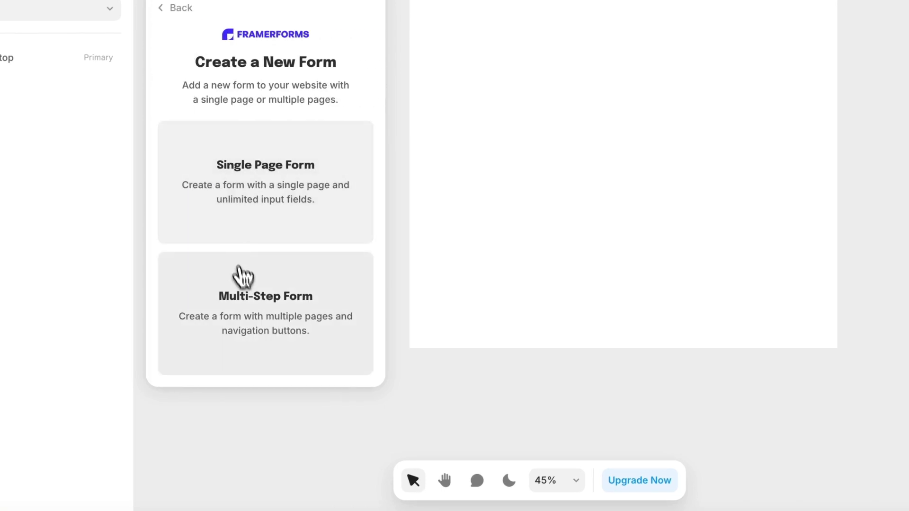
{"action": "left_click", "coordinate": [325, 342]}
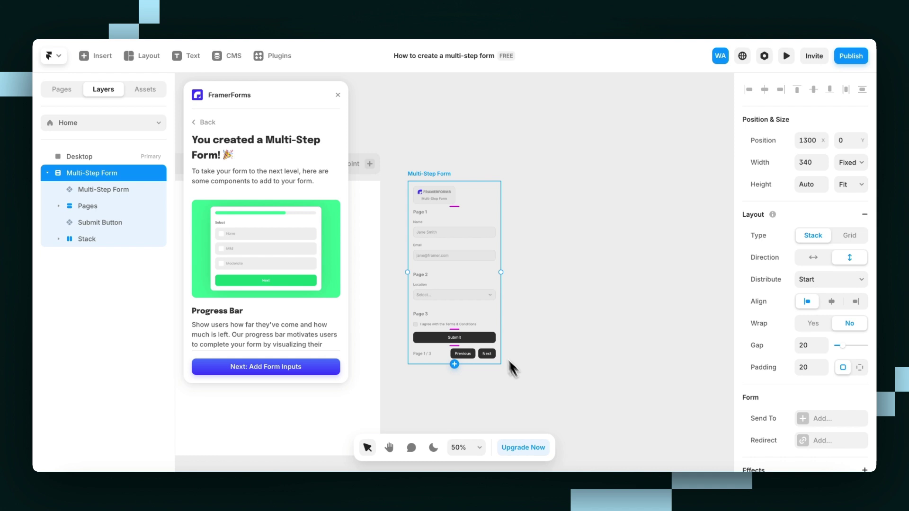
Place the multi-step form inside the Desktop frame and centre it vertically and horizontally
{"action": "scroll", "coordinate": [539, 327], "scroll_direction": "down", "scroll_amount": 3}
{"action": "scroll", "coordinate": [543, 322], "scroll_direction": "left", "scroll_amount": 3}
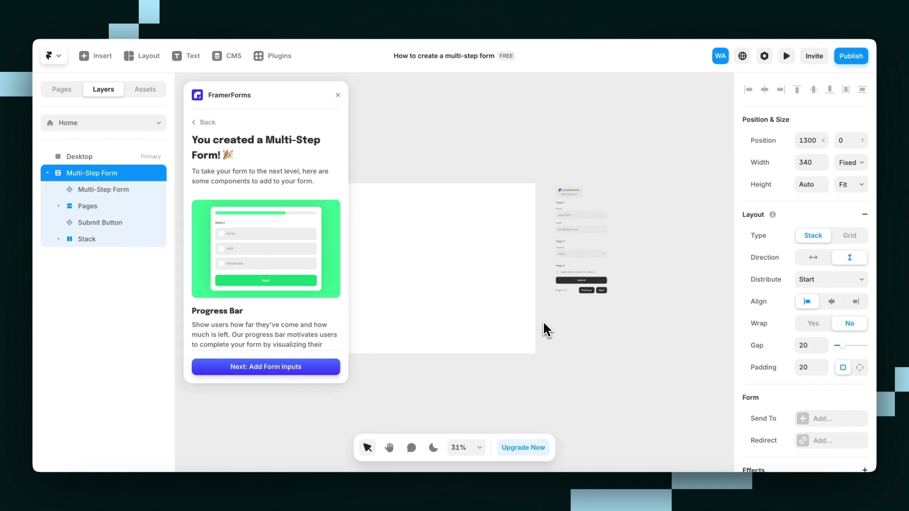
{"action": "left_click_drag", "start_coordinate": [567, 182], "coordinate": [405, 201]}
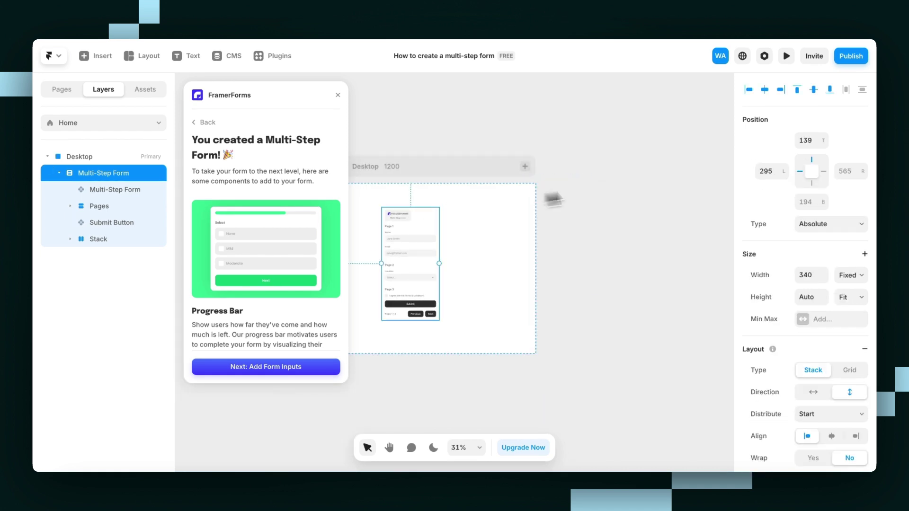
{"action": "left_click", "coordinate": [813, 90]}
{"action": "left_click", "coordinate": [764, 90]}
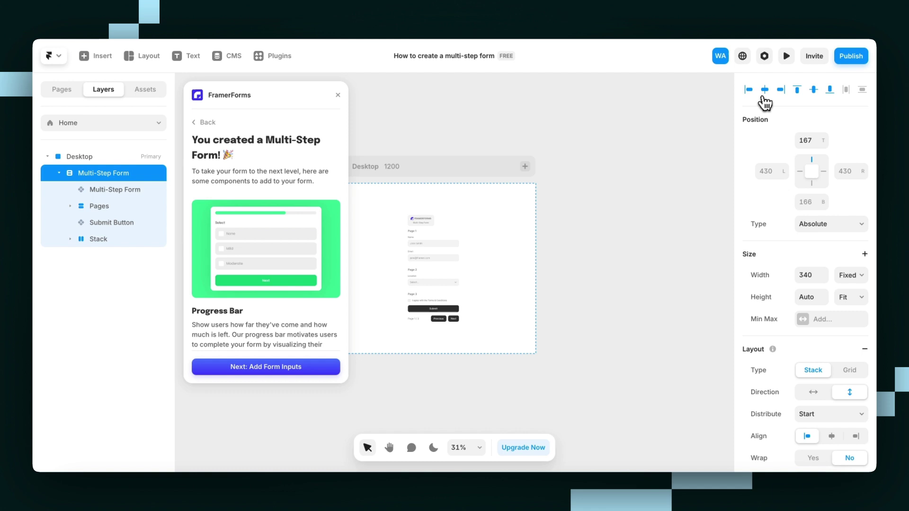
Duplicate the Page 3 stack within the form's Pages and rename the copy as Page 4
{"action": "scroll", "coordinate": [450, 336], "scroll_direction": "up", "scroll_amount": 2}
{"action": "scroll", "coordinate": [576, 282], "scroll_direction": "up", "scroll_amount": 3}
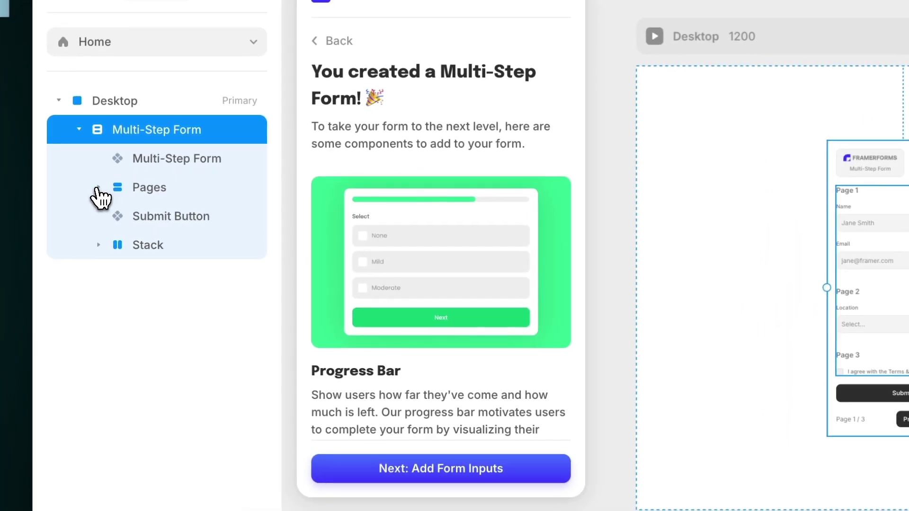
{"action": "left_click", "coordinate": [98, 188]}
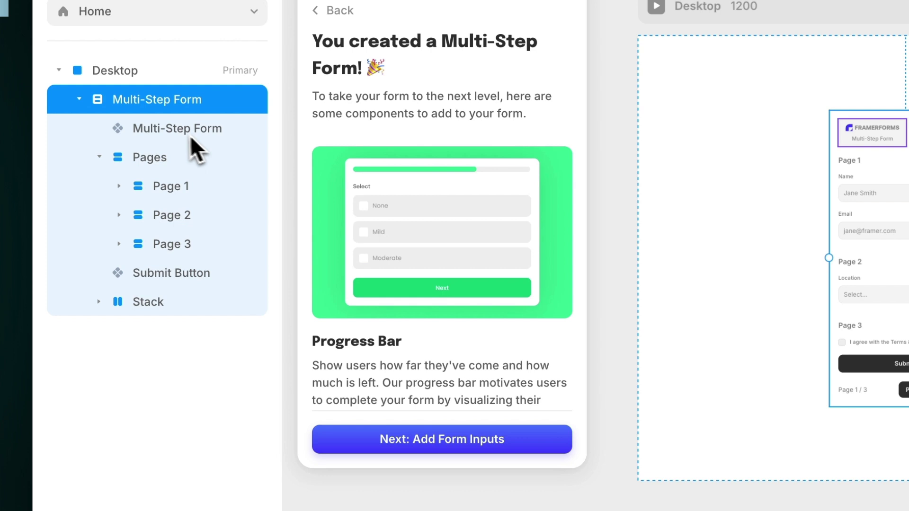
{"action": "left_click", "coordinate": [198, 244]}
{"action": "key", "text": "ctrl+d"}
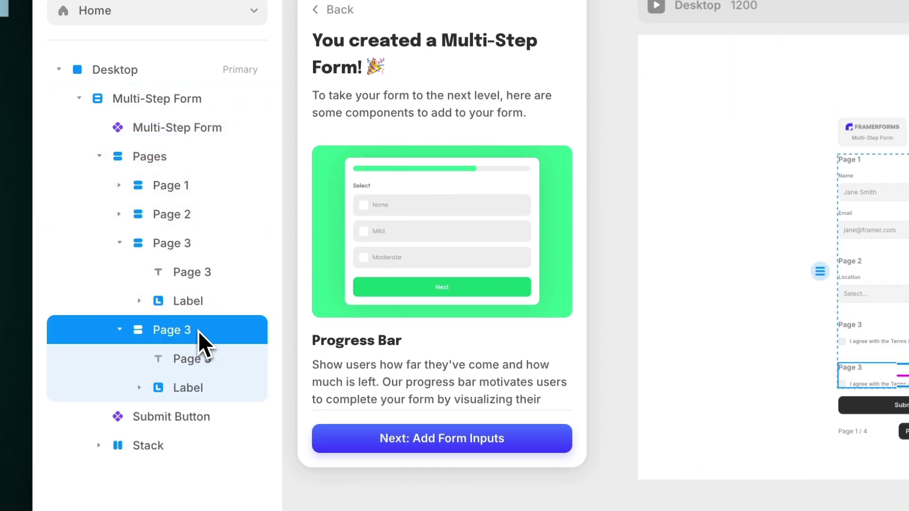
{"action": "double_click", "coordinate": [198, 333]}
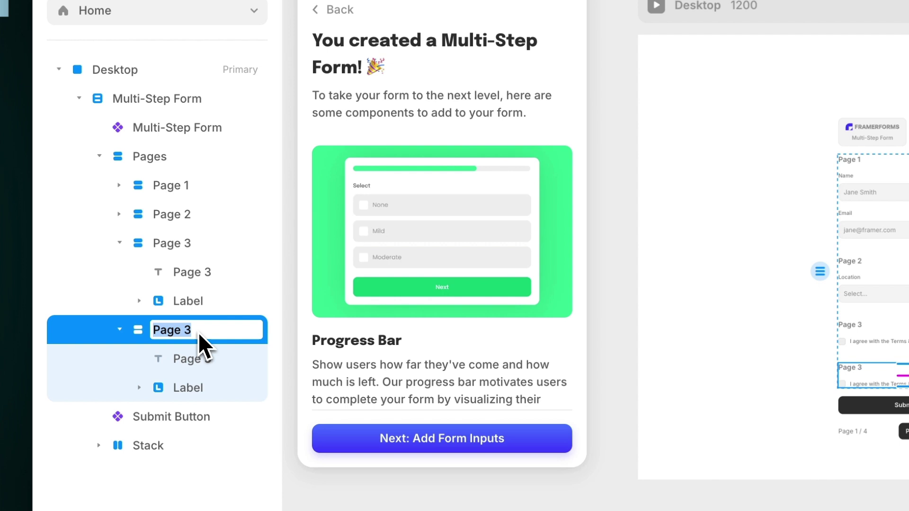
{"action": "type", "text": "Page 4"}
{"action": "key", "text": "Return"}
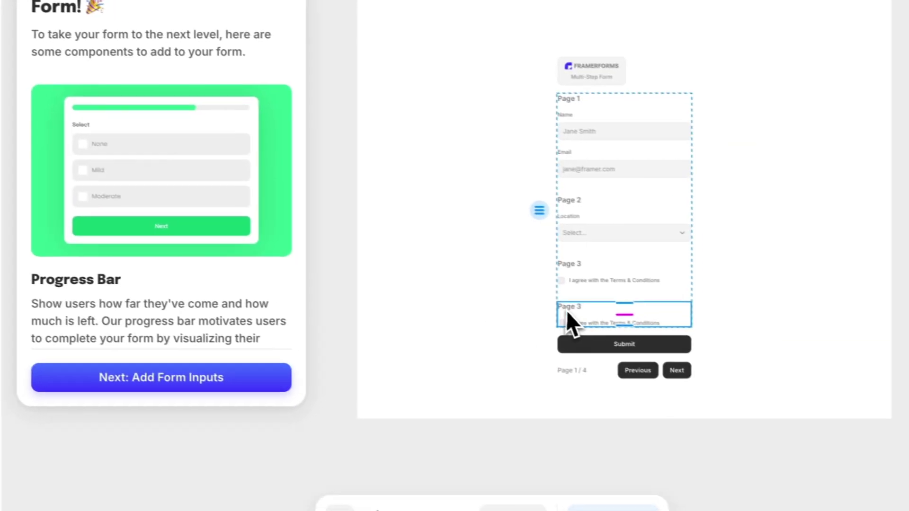
Change the duplicated page's heading text on the canvas to "Page 4"
{"action": "scroll", "coordinate": [850, 370], "scroll_direction": "up", "scroll_amount": 5}
{"action": "left_click", "coordinate": [552, 303]}
{"action": "double_click", "coordinate": [558, 302]}
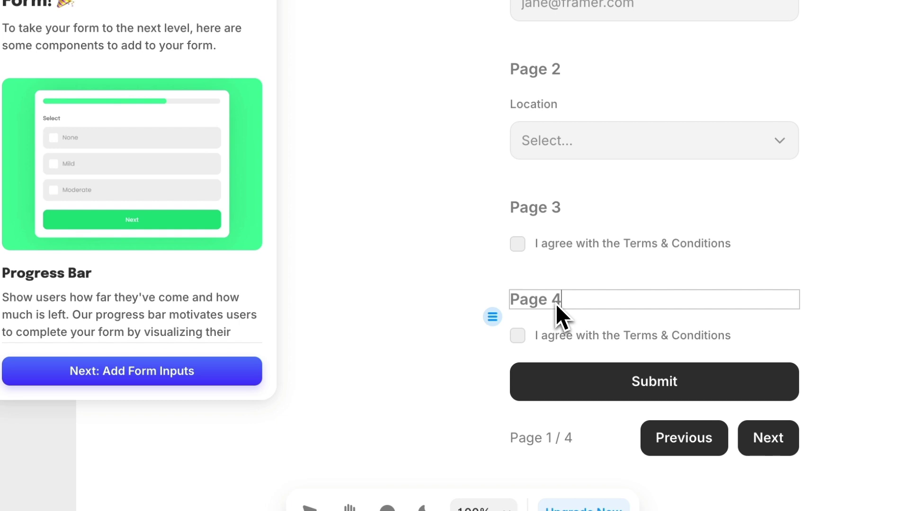
{"action": "type", "text": "4"}
{"action": "key", "text": "Escape"}
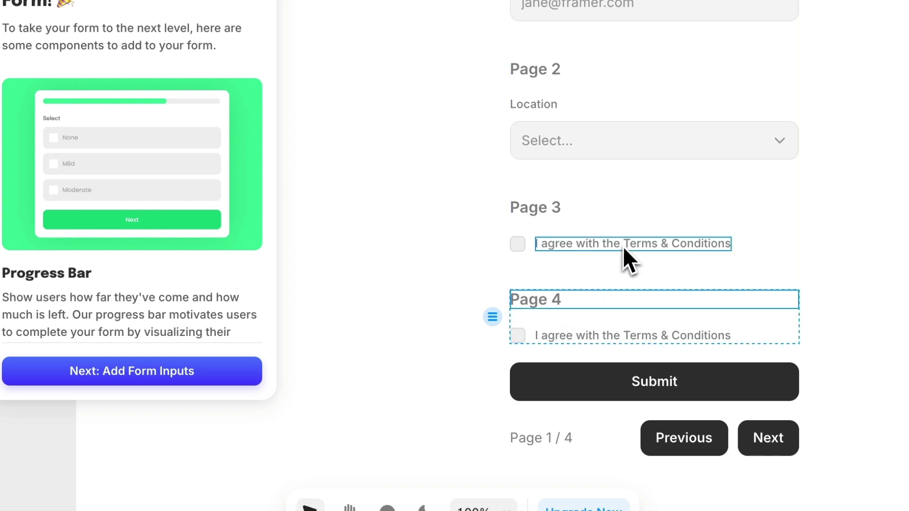
Delete the "I agree with the Terms & Conditions" checkbox field from Page 3
{"action": "left_click", "coordinate": [744, 246]}
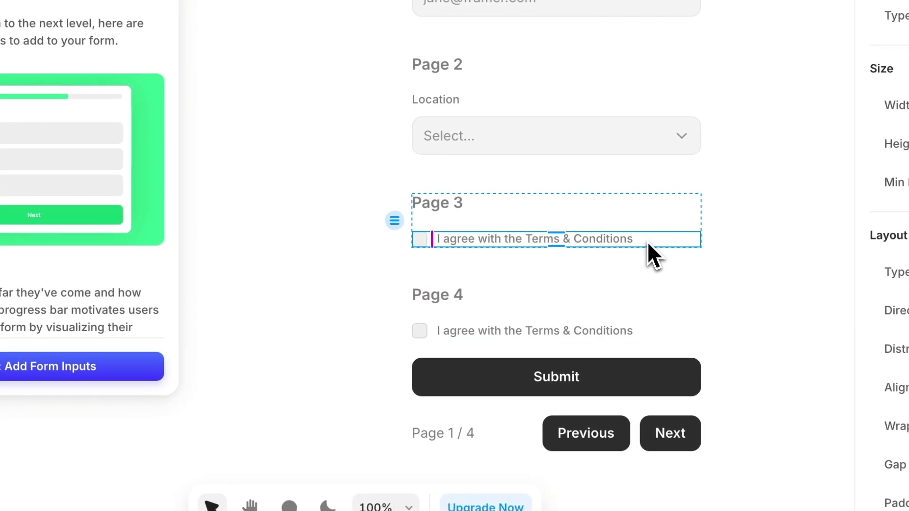
{"action": "key", "text": "Delete"}
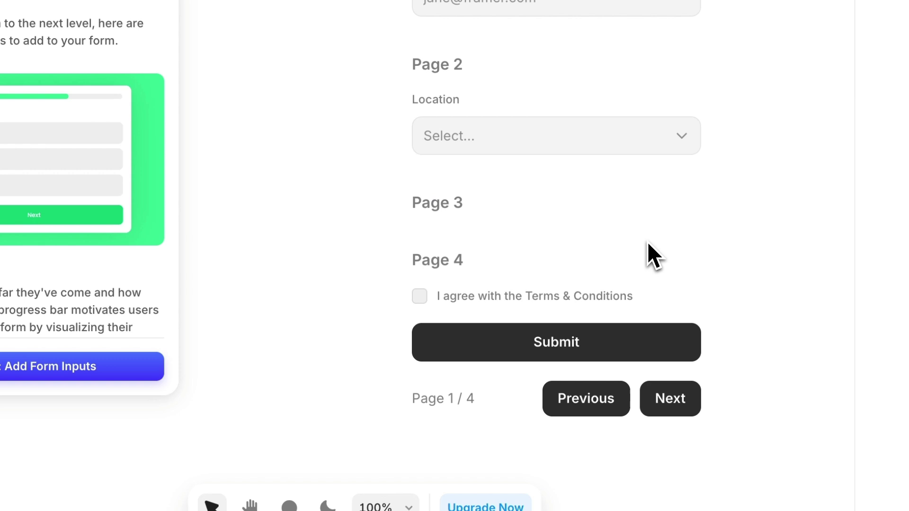
{"action": "left_click", "coordinate": [602, 208]}
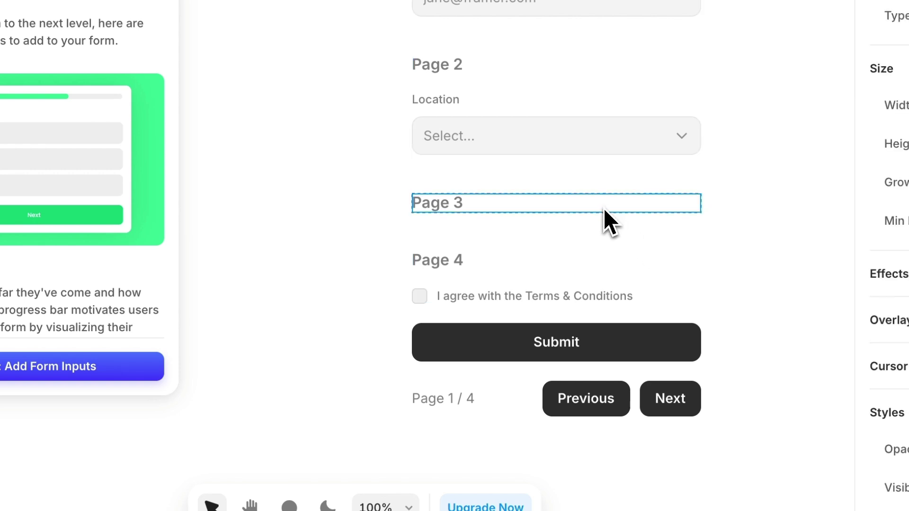
{"action": "key", "text": "Escape"}
Select the Page 3 stack, browse the plugin's extra form components and add the Progress Bar
{"action": "scroll", "coordinate": [603, 208], "scroll_direction": "down", "scroll_amount": 3}
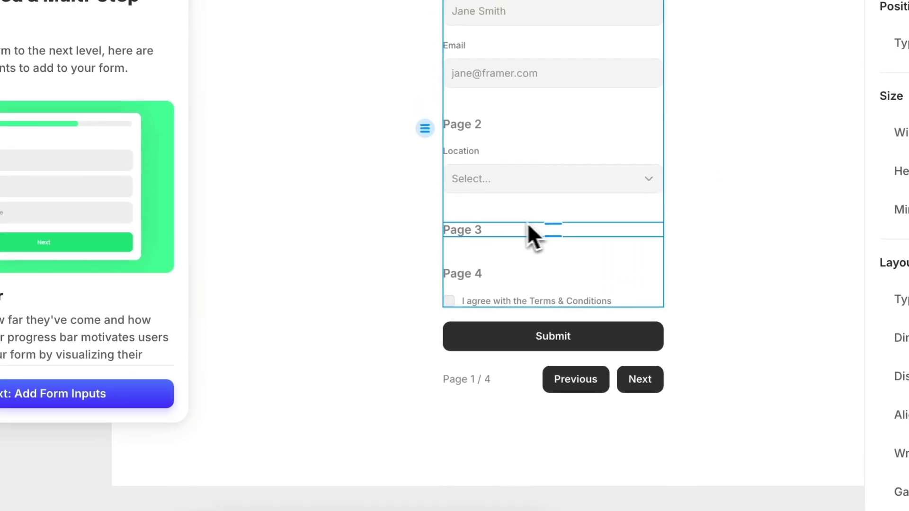
{"action": "left_click", "coordinate": [475, 230]}
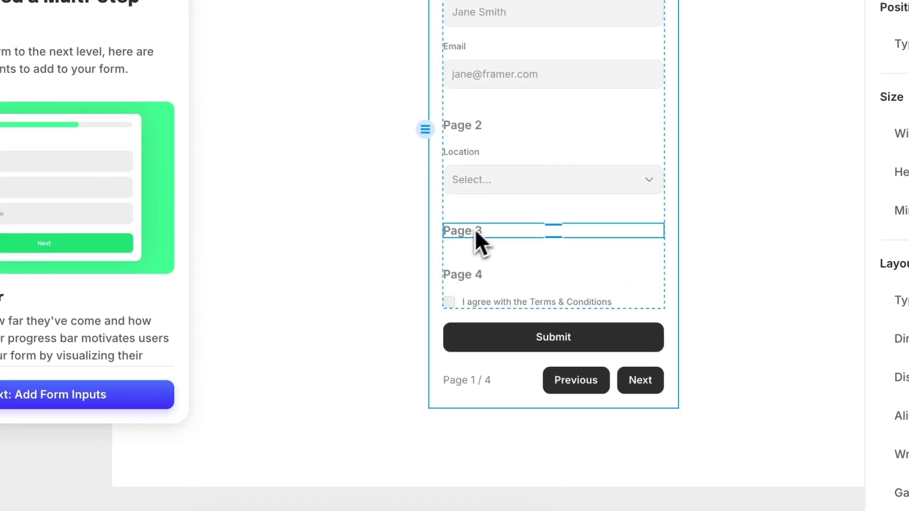
{"action": "scroll", "coordinate": [389, 317], "scroll_direction": "down", "scroll_amount": 4}
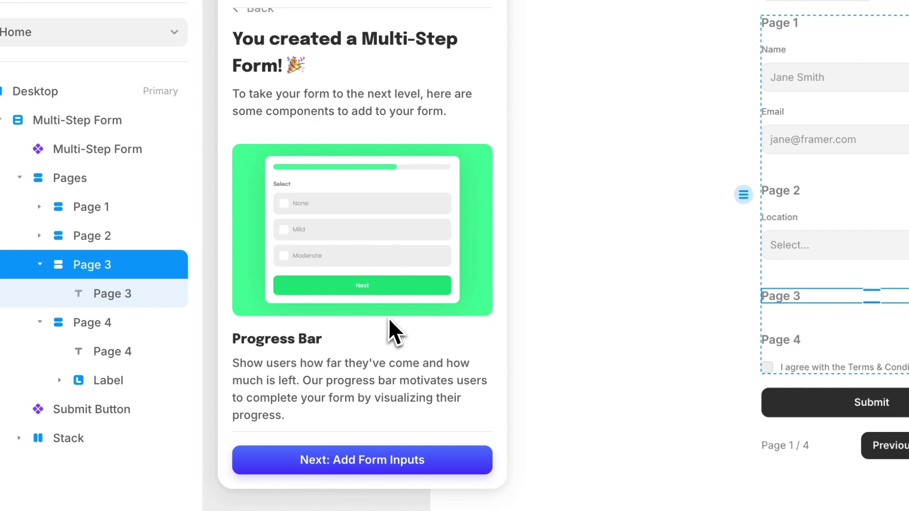
{"action": "scroll", "coordinate": [384, 184], "scroll_direction": "down", "scroll_amount": 8}
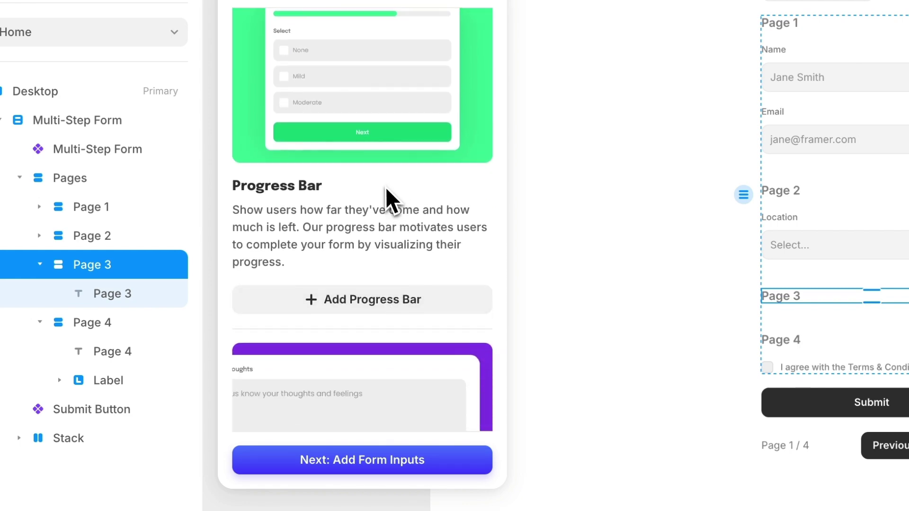
{"action": "scroll", "coordinate": [384, 183], "scroll_direction": "down", "scroll_amount": 3}
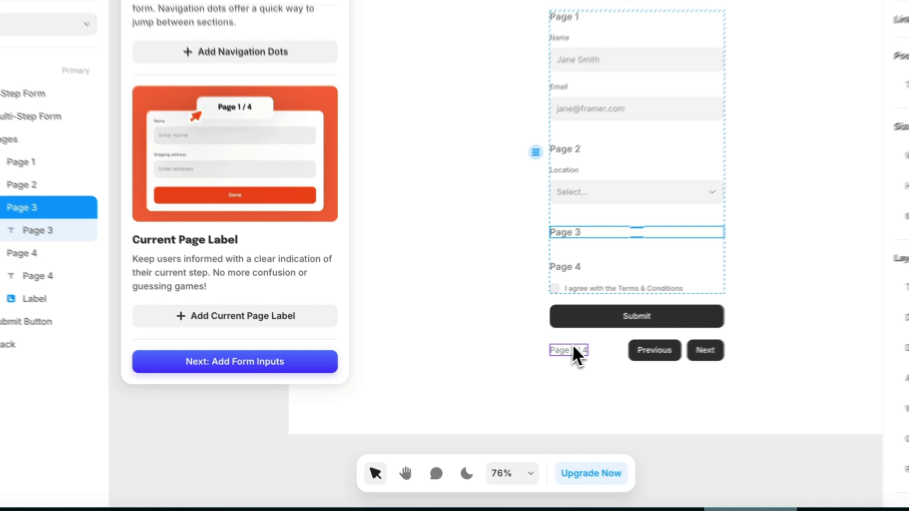
{"action": "scroll", "coordinate": [271, 186], "scroll_direction": "up", "scroll_amount": 5}
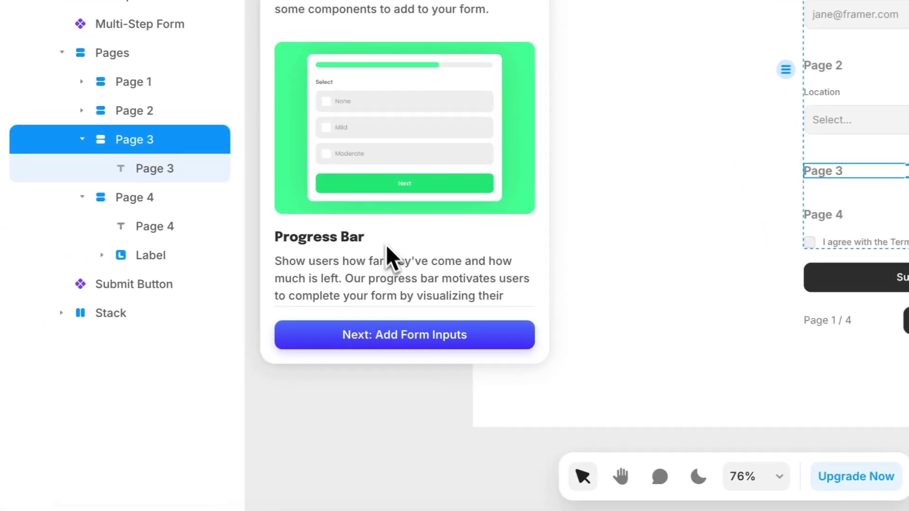
{"action": "scroll", "coordinate": [385, 244], "scroll_direction": "down", "scroll_amount": 2}
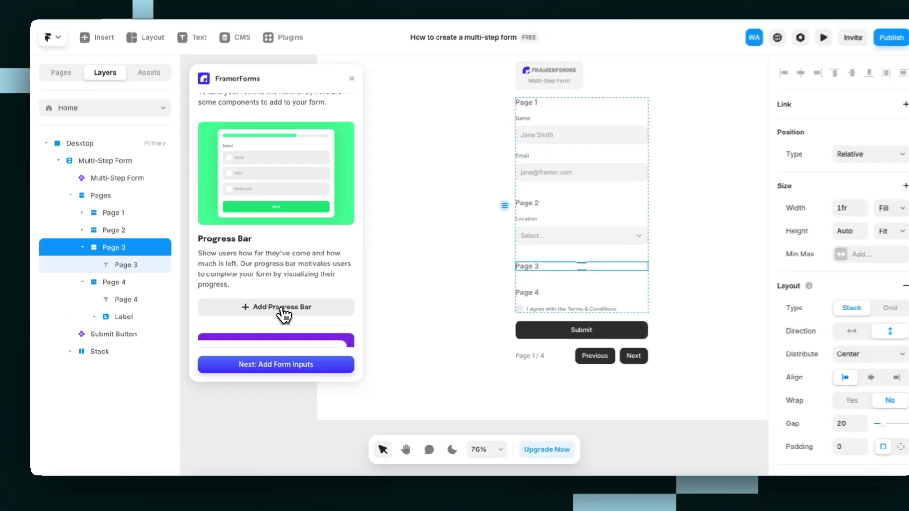
{"action": "left_click", "coordinate": [415, 251]}
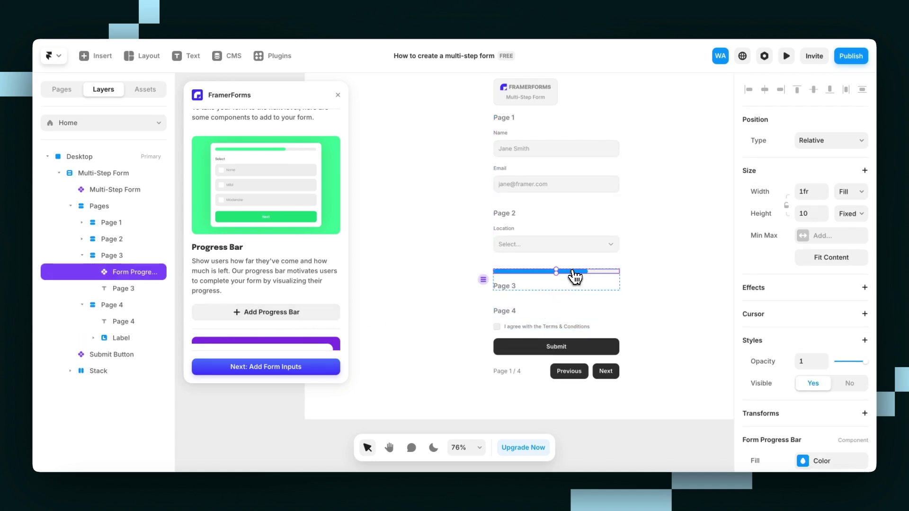
Move the progress bar out of Page 3 into the multi-step form, directly above the Pages stack, and view its component settings
{"action": "scroll", "coordinate": [563, 285], "scroll_direction": "up", "scroll_amount": 5}
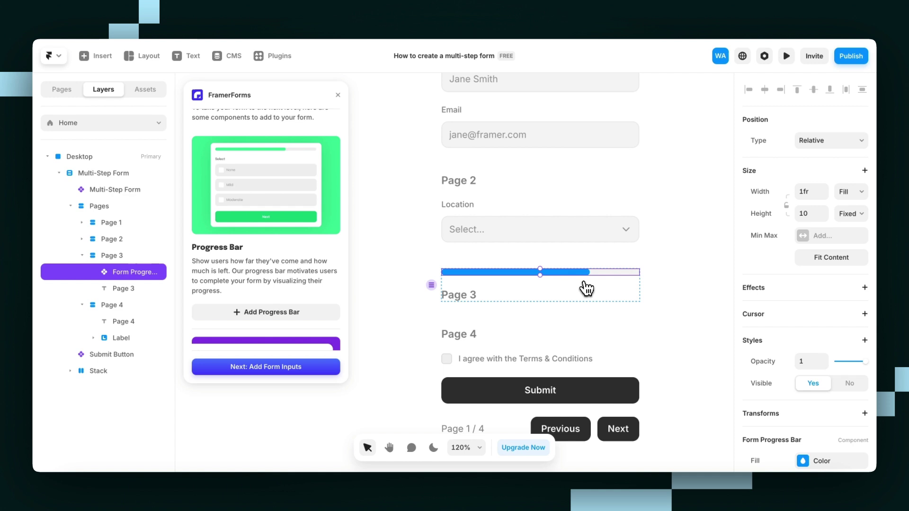
{"action": "key", "text": "Delete"}
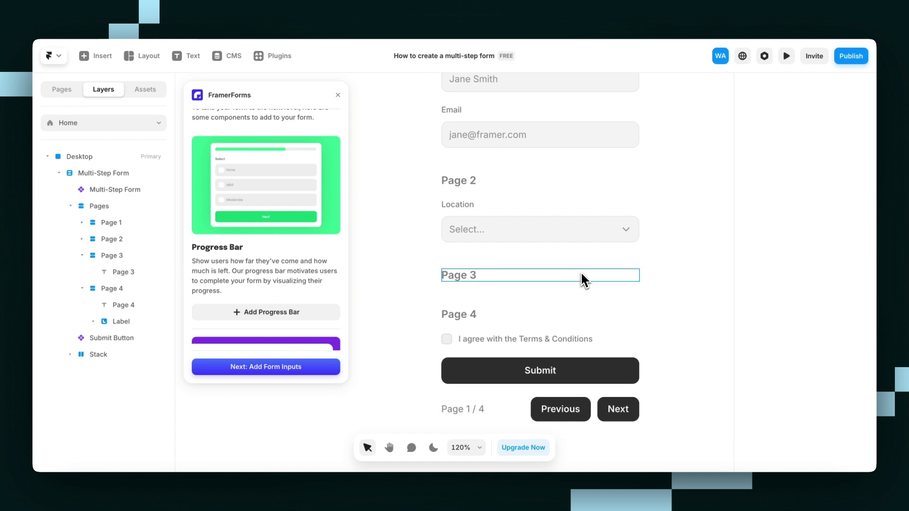
{"action": "scroll", "coordinate": [581, 274], "scroll_direction": "down", "scroll_amount": 4}
{"action": "scroll", "coordinate": [581, 273], "scroll_direction": "up", "scroll_amount": 2}
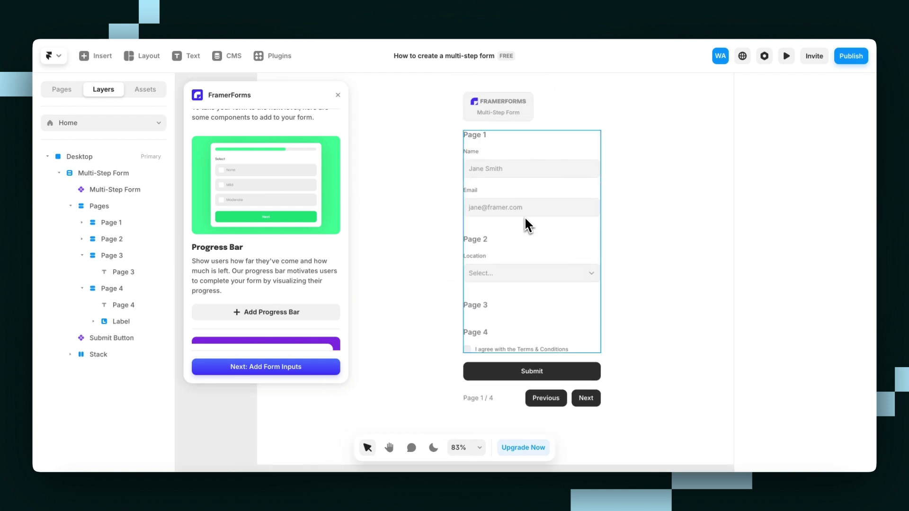
{"action": "left_click", "coordinate": [510, 391]}
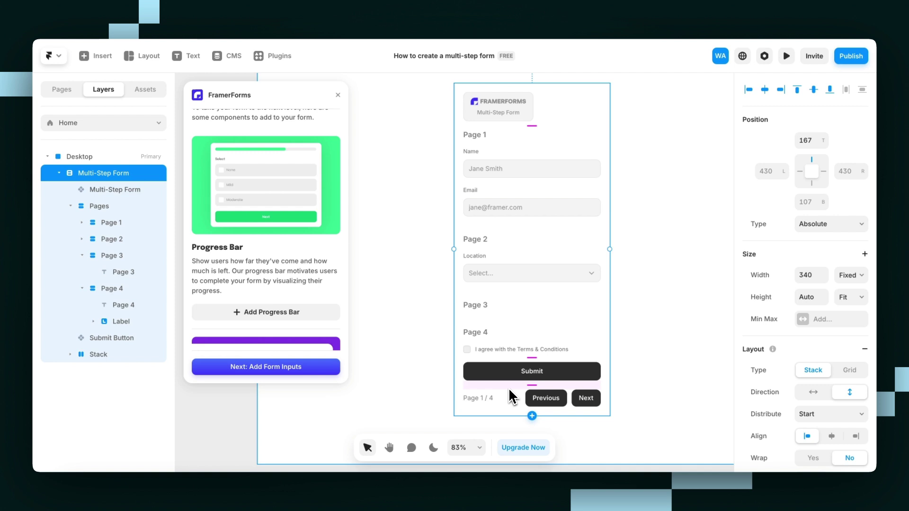
{"action": "key", "text": "ctrl+v"}
{"action": "key", "text": "Up"}
{"action": "key", "text": "Up"}
{"action": "key", "text": "Up"}
{"action": "key", "text": "Up"}
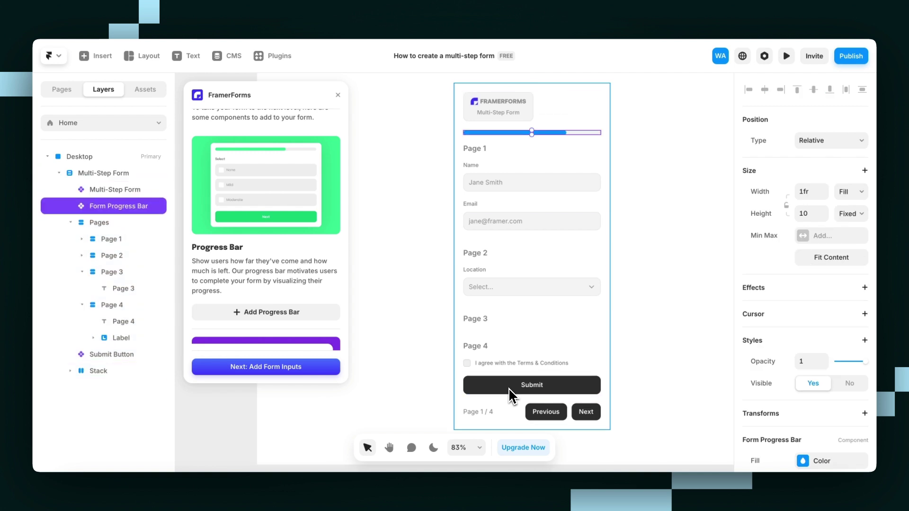
{"action": "scroll", "coordinate": [560, 227], "scroll_direction": "down", "scroll_amount": 4}
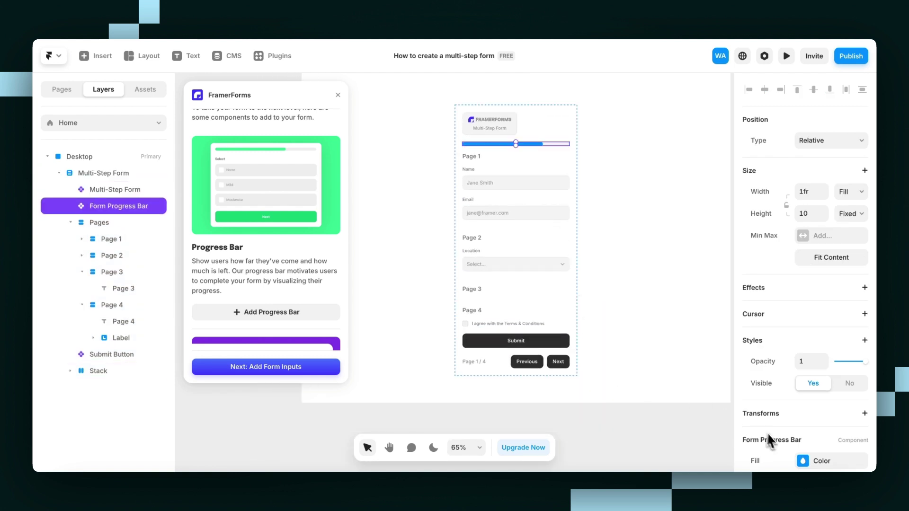
{"action": "scroll", "coordinate": [768, 440], "scroll_direction": "down", "scroll_amount": 5}
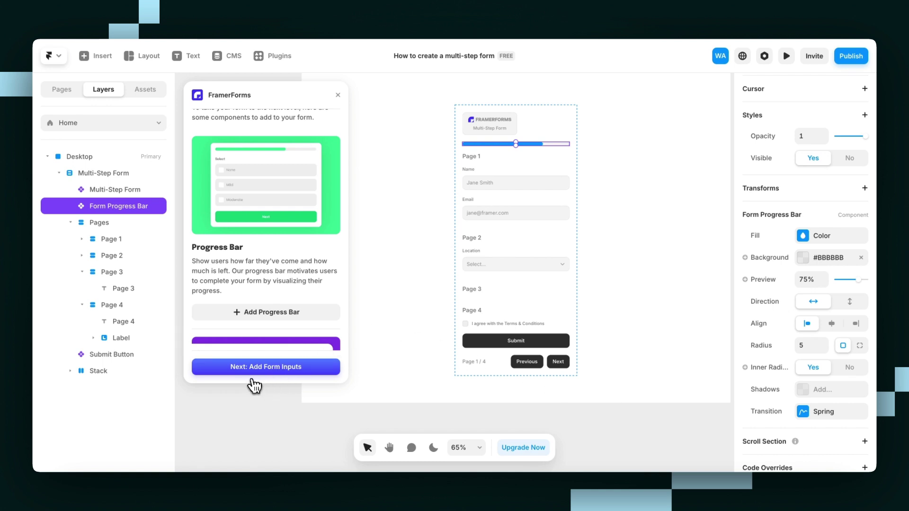
Search the plugin's form inputs for "sl", add a Slider input to Page 3 and proceed to the form destination instructions
{"action": "left_click", "coordinate": [286, 371]}
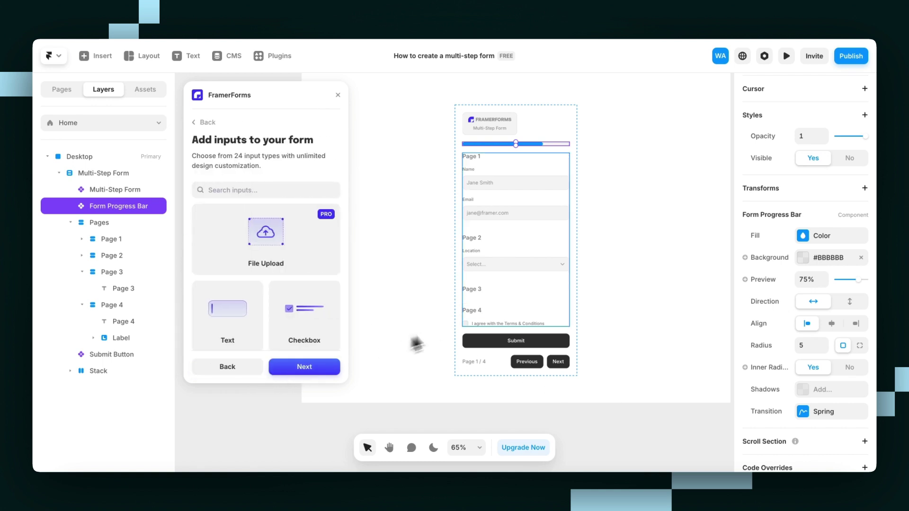
{"action": "scroll", "coordinate": [513, 264], "scroll_direction": "up", "scroll_amount": 3}
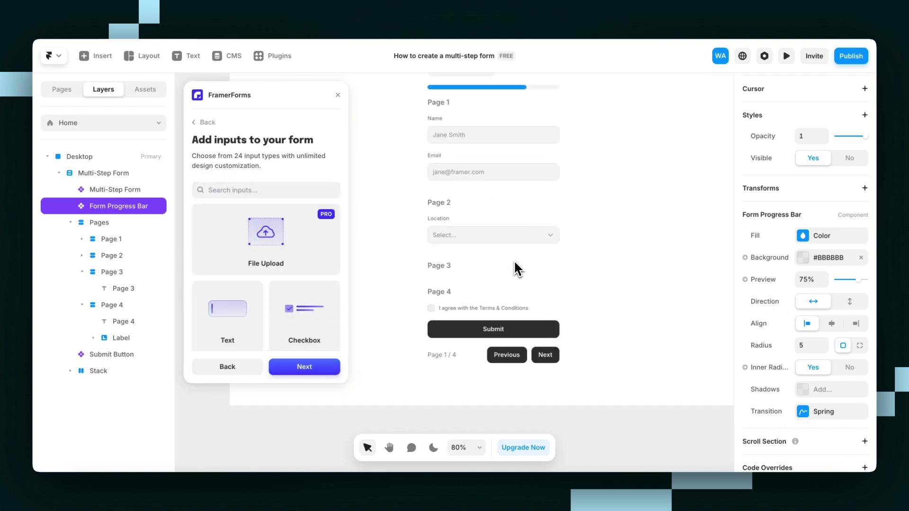
{"action": "left_click", "coordinate": [480, 268]}
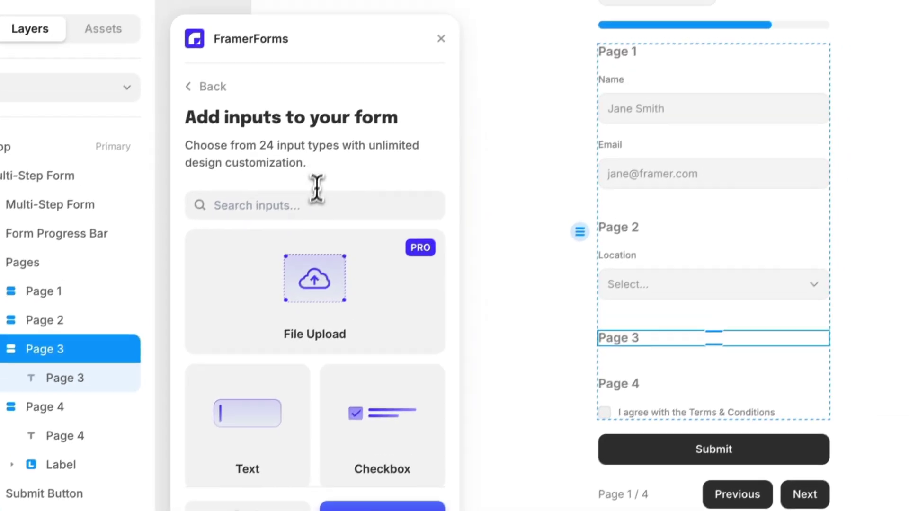
{"action": "left_click", "coordinate": [316, 206]}
{"action": "type", "text": "slider"}
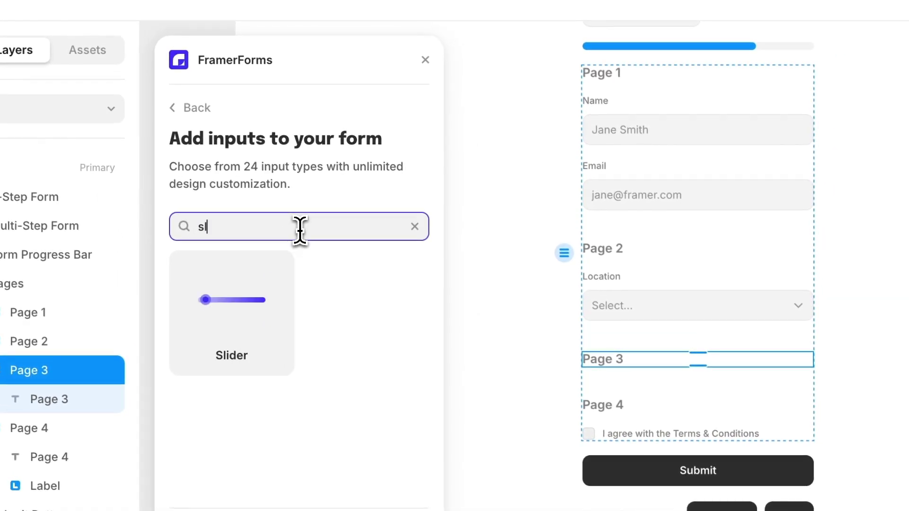
{"action": "left_click_drag", "start_coordinate": [252, 345], "coordinate": [570, 216]}
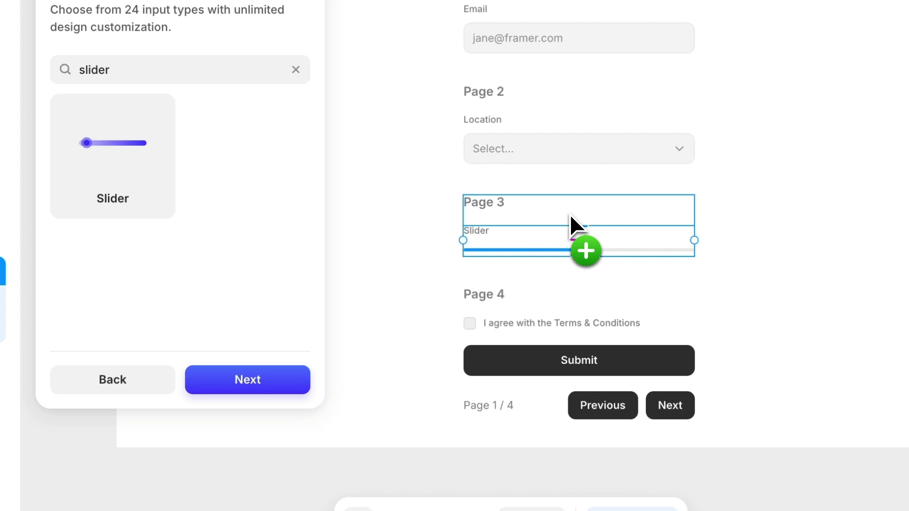
{"action": "left_click", "coordinate": [247, 379]}
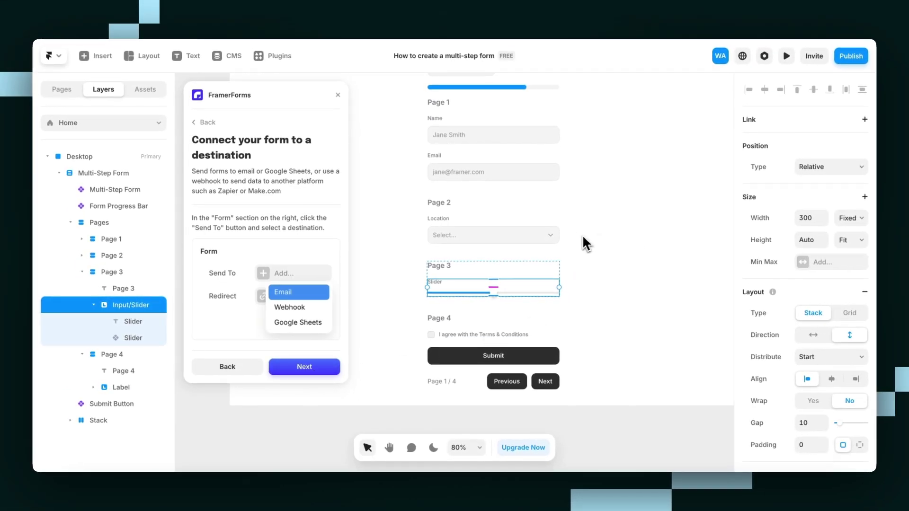
Set the multi-step form to send submissions to Email, keeping the suggested email details, and finish the plugin's setup guide
{"action": "left_click", "coordinate": [568, 230]}
{"action": "scroll", "coordinate": [768, 318], "scroll_direction": "down", "scroll_amount": 5}
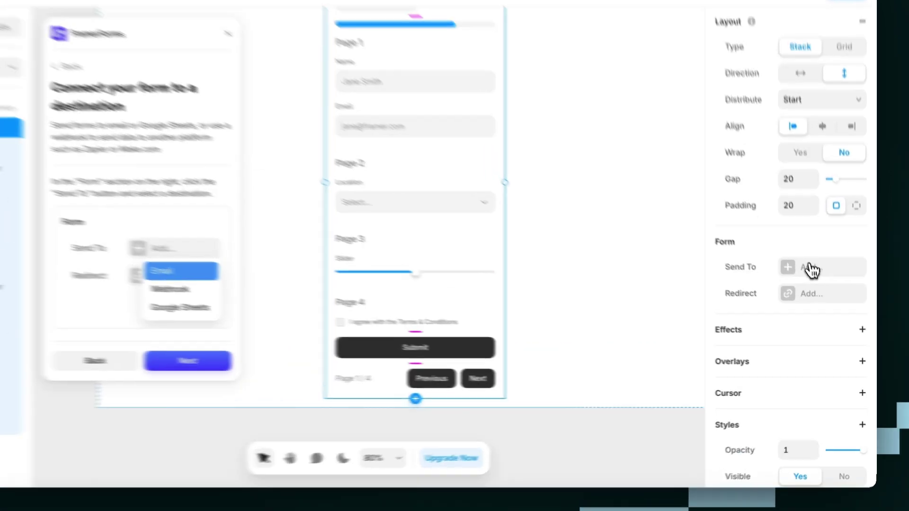
{"action": "left_click", "coordinate": [817, 294]}
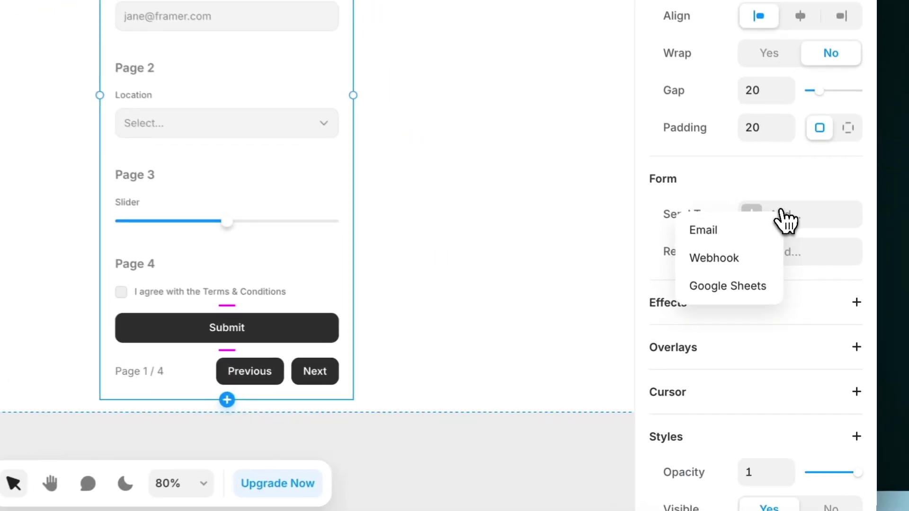
{"action": "left_click", "coordinate": [788, 293]}
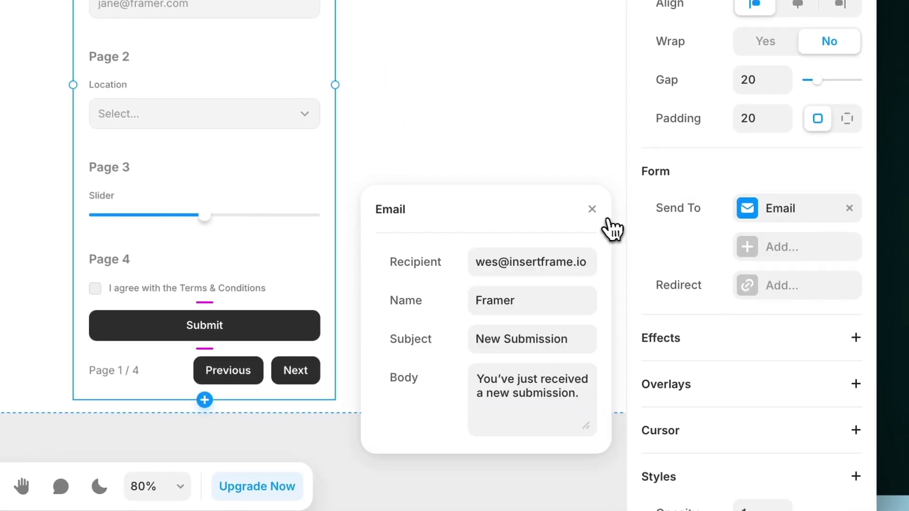
{"action": "left_click", "coordinate": [591, 208]}
{"action": "left_click", "coordinate": [312, 367]}
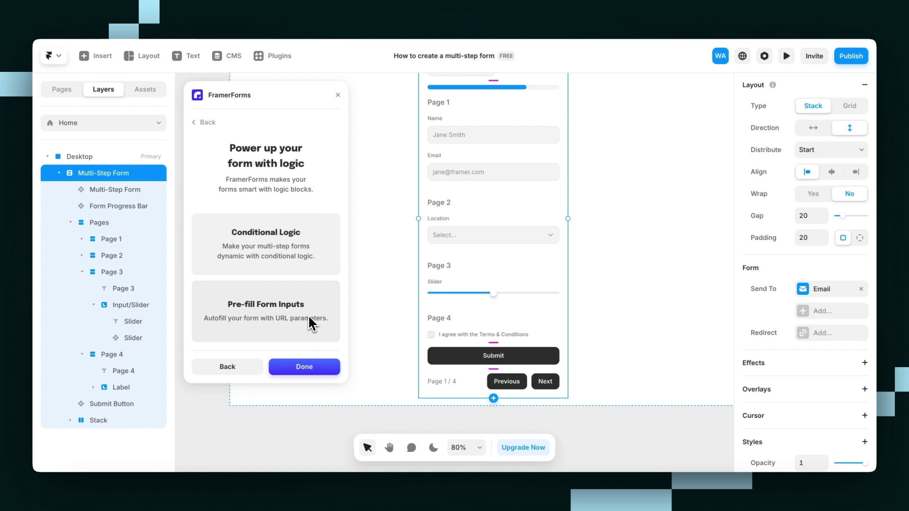
{"action": "left_click", "coordinate": [326, 368]}
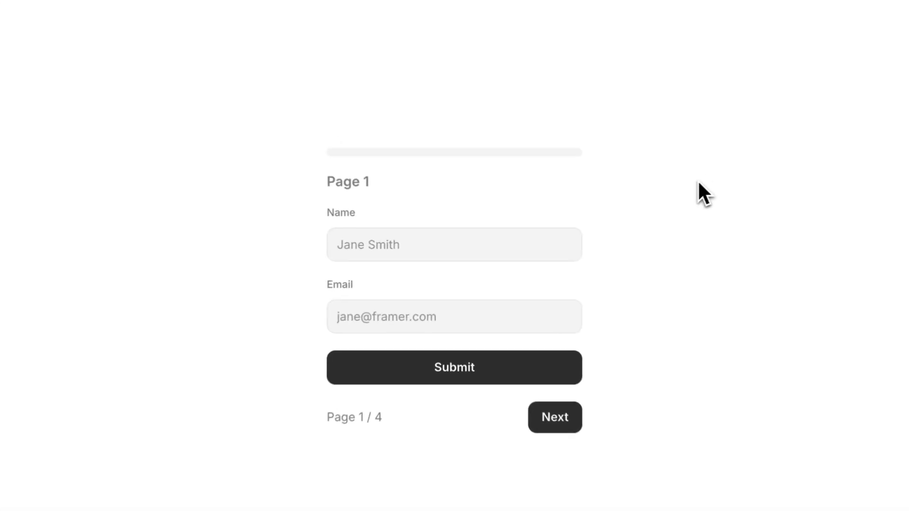
Preview the form, choose a location on Page 2, advance to Page 4 and step back through the earlier pages
{"action": "left_click", "coordinate": [582, 445]}
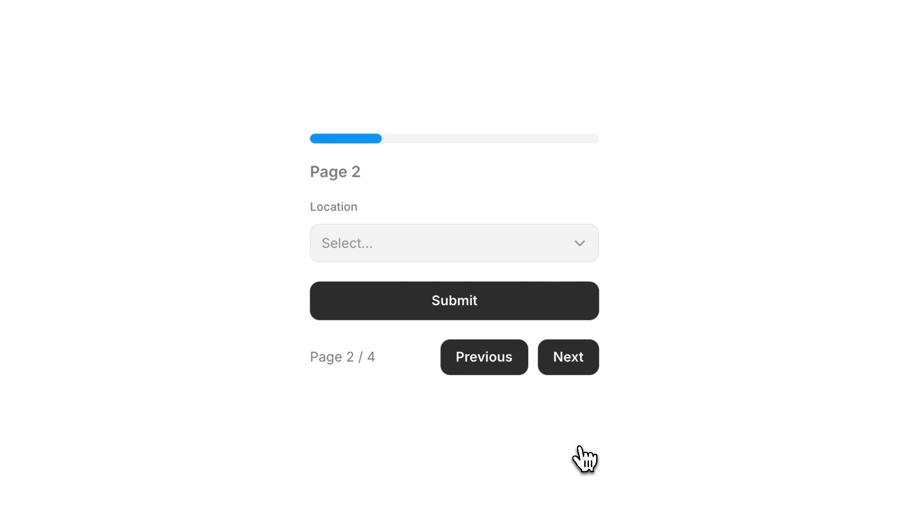
{"action": "left_click", "coordinate": [581, 365]}
{"action": "left_click", "coordinate": [552, 253]}
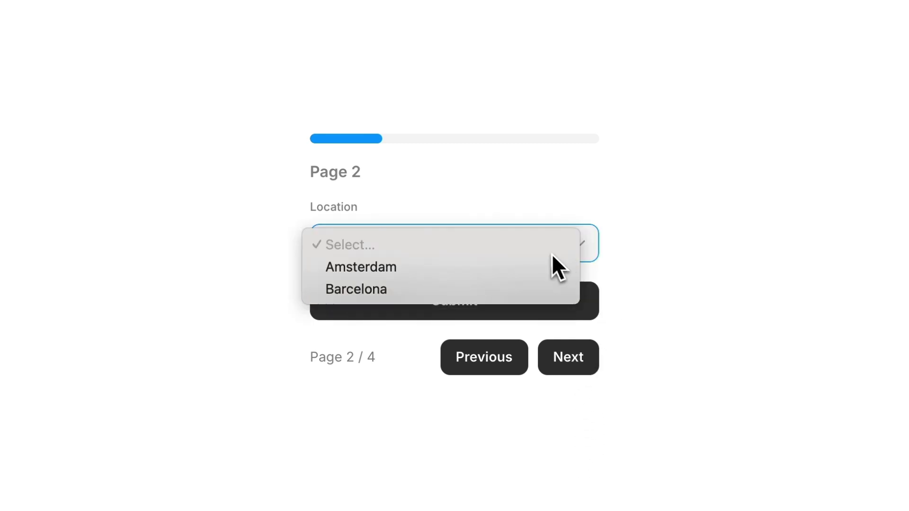
{"action": "left_click", "coordinate": [527, 284]}
{"action": "left_click", "coordinate": [575, 361]}
{"action": "left_click", "coordinate": [577, 334]}
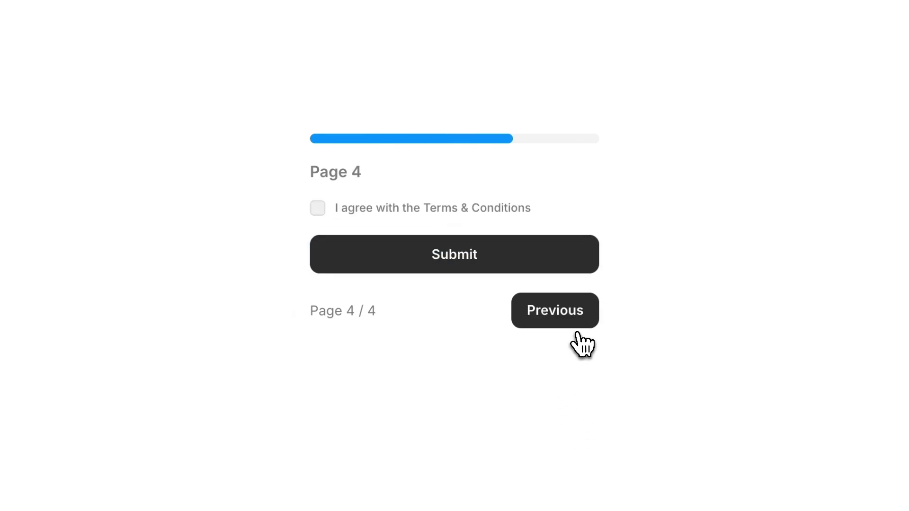
{"action": "left_click", "coordinate": [572, 327]}
{"action": "left_click", "coordinate": [488, 338]}
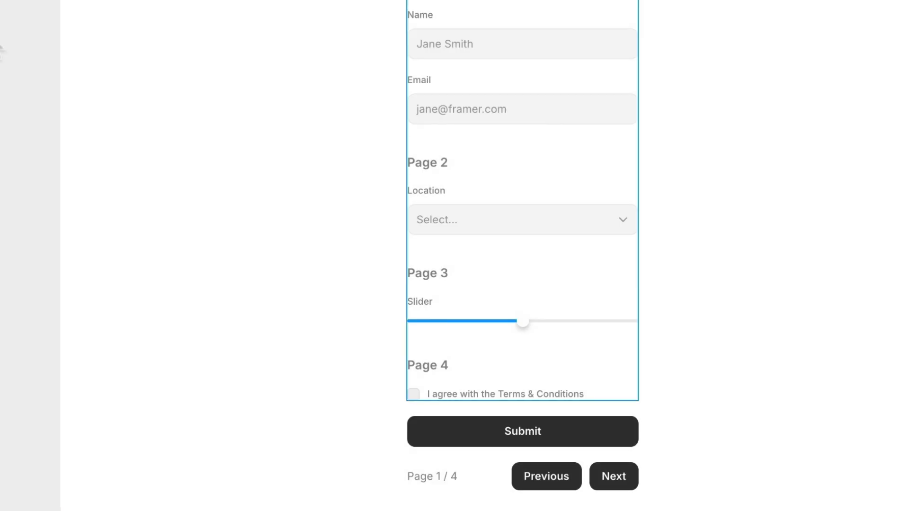
Make an editable copy of the Submit button component below Page 4 and return from its variants to the Home page
{"action": "left_click", "coordinate": [552, 438]}
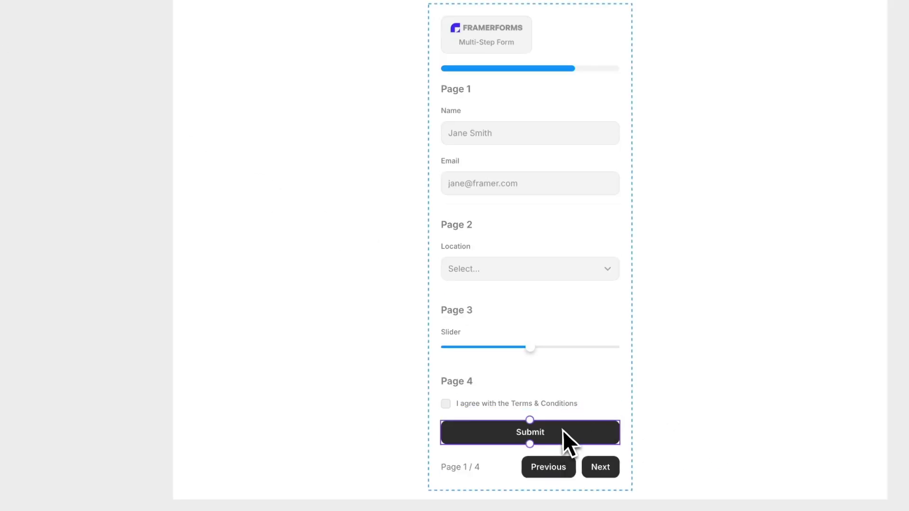
{"action": "double_click", "coordinate": [562, 432]}
{"action": "left_click", "coordinate": [506, 298]}
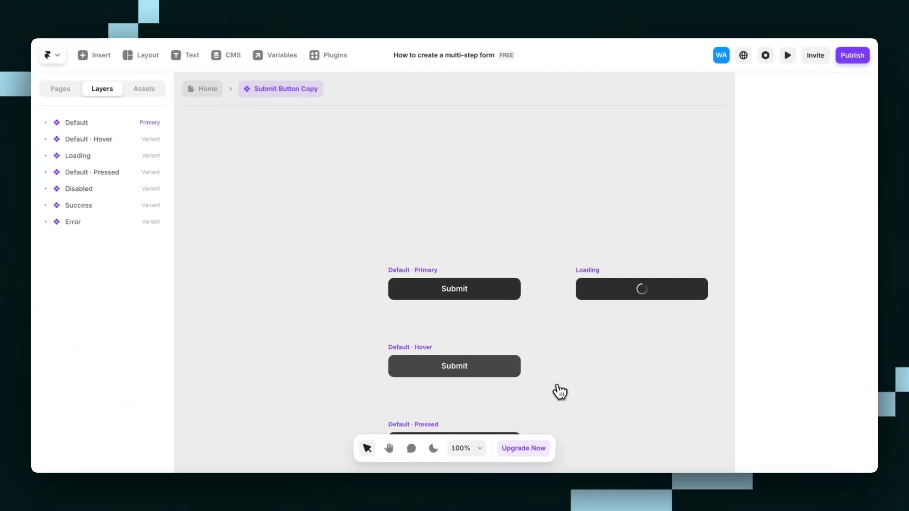
{"action": "left_click", "coordinate": [207, 89]}
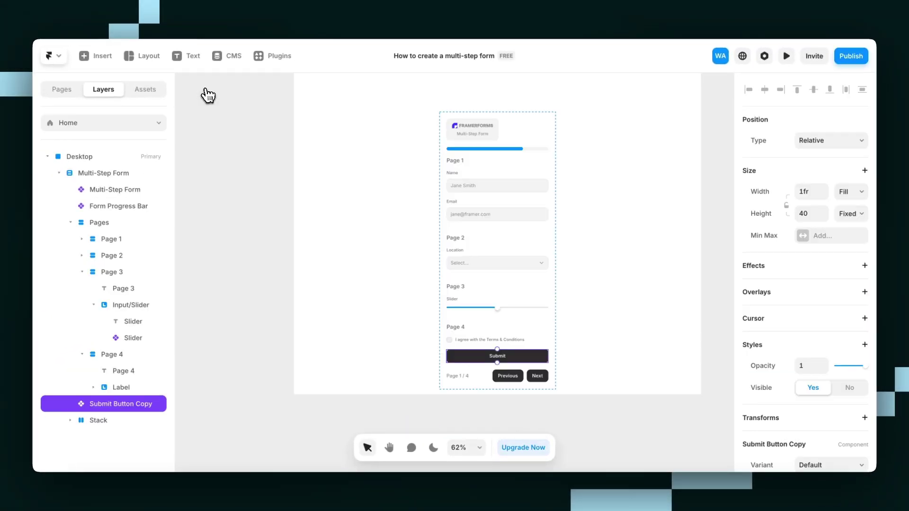
{"action": "right_click", "coordinate": [521, 364]}
{"action": "left_click", "coordinate": [578, 82]}
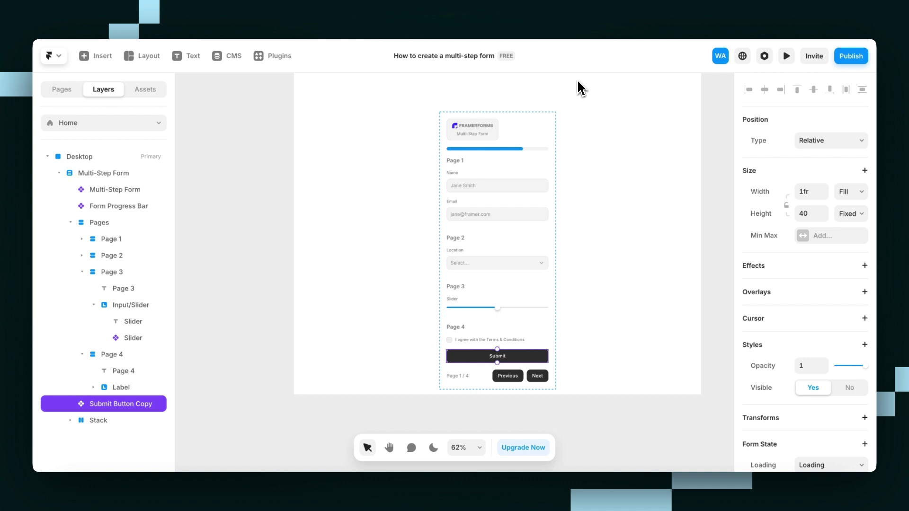
Preview the form with the copied Submit button, choosing Barcelona as the location and advancing to Page 4, and return to the canvas
{"action": "scroll", "coordinate": [599, 303], "scroll_direction": "up", "scroll_amount": 2}
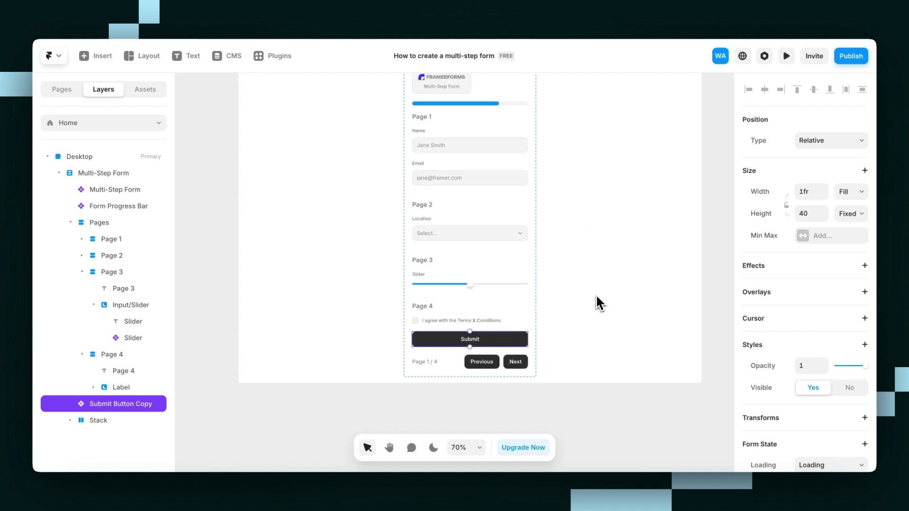
{"action": "key", "text": "super+p"}
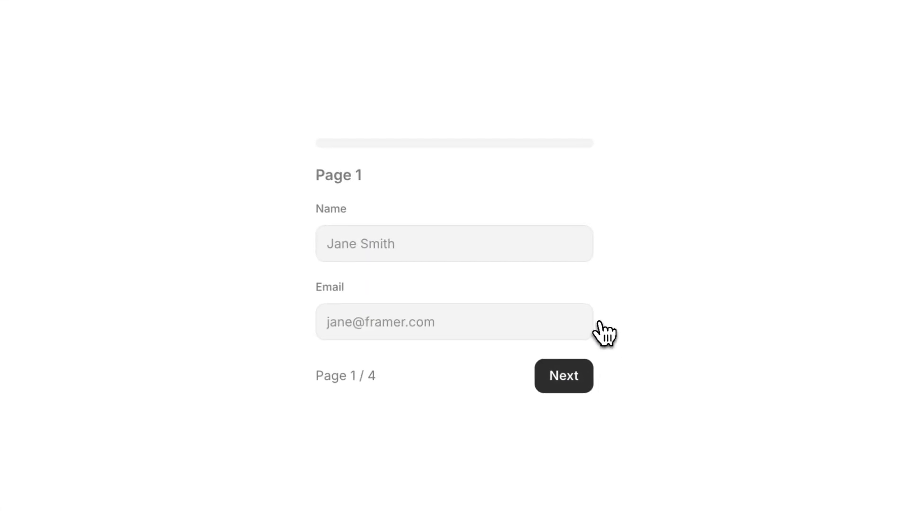
{"action": "left_click", "coordinate": [561, 381]}
{"action": "left_click", "coordinate": [569, 305]}
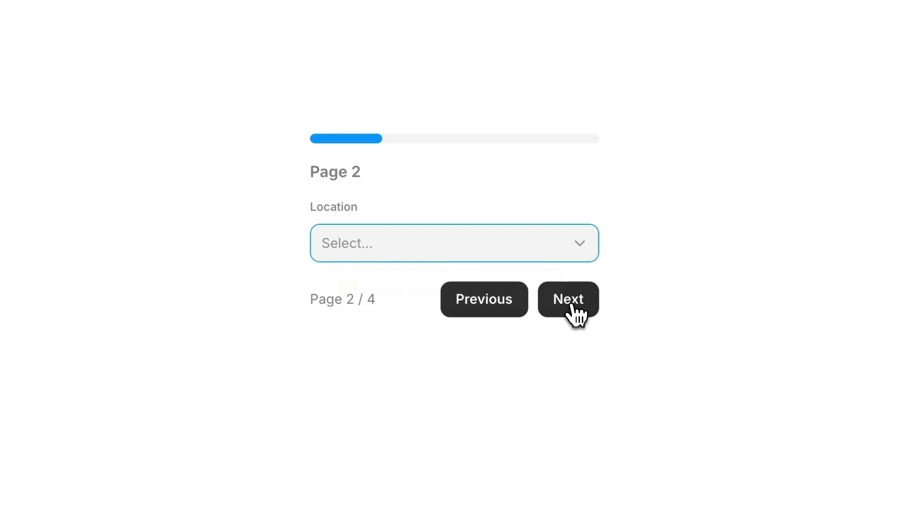
{"action": "left_click", "coordinate": [553, 255]}
{"action": "left_click", "coordinate": [540, 289]}
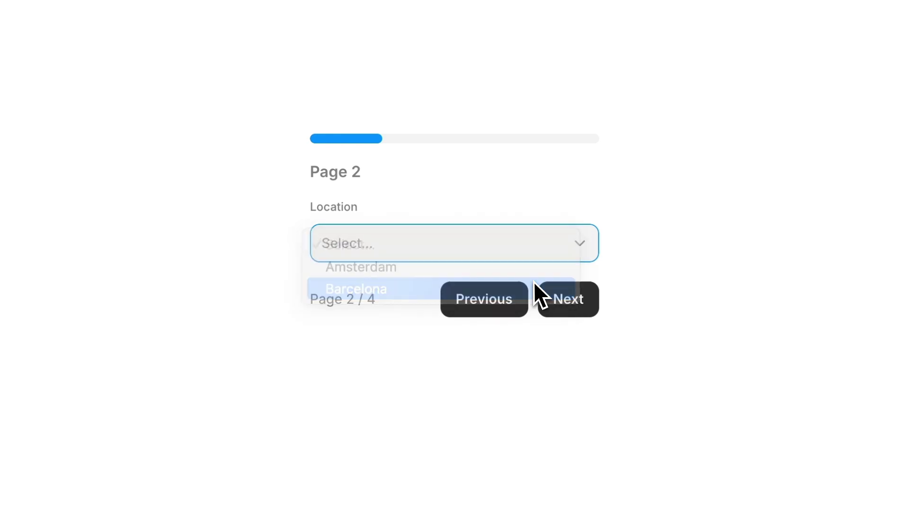
{"action": "left_click", "coordinate": [568, 308]}
{"action": "left_click", "coordinate": [569, 289]}
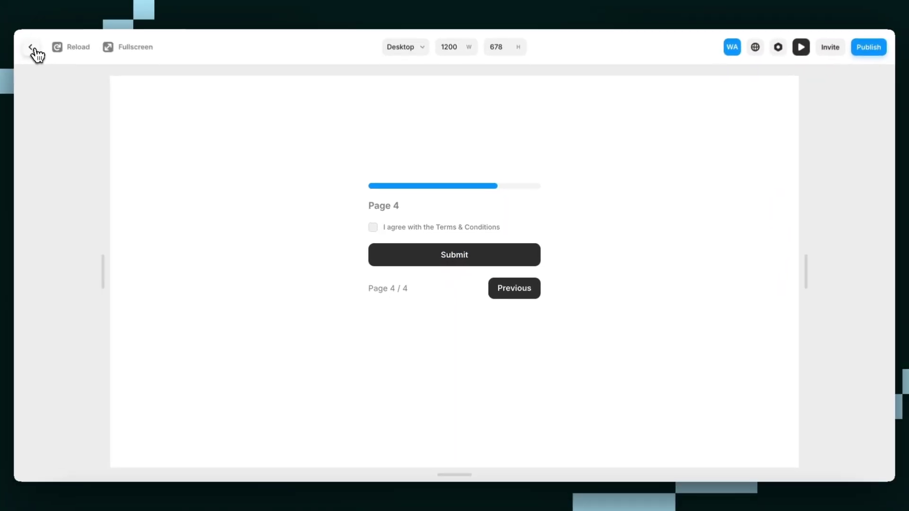
{"action": "left_click", "coordinate": [32, 48]}
Select the Multi-Step Form component above the progress bar and set its End Page to Custom Pages
{"action": "scroll", "coordinate": [445, 237], "scroll_direction": "up", "scroll_amount": 2}
{"action": "scroll", "coordinate": [448, 244], "scroll_direction": "down", "scroll_amount": 3}
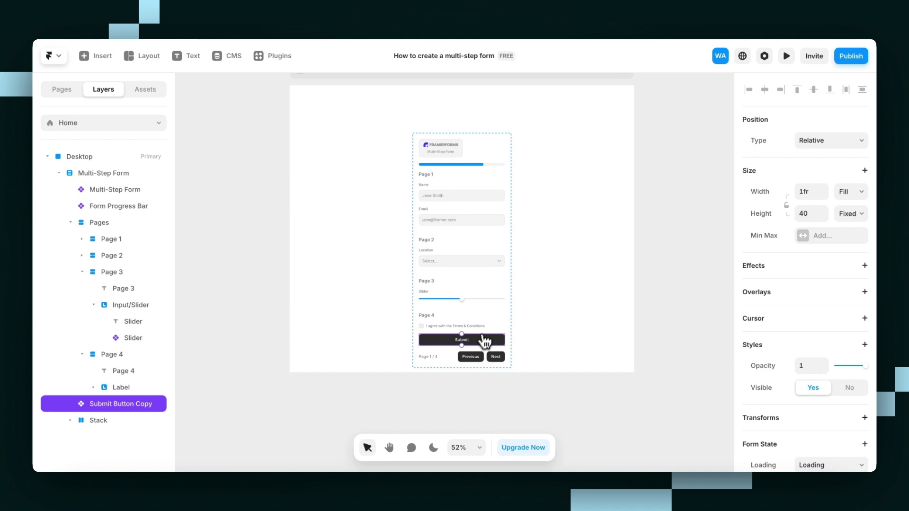
{"action": "left_click", "coordinate": [451, 153]}
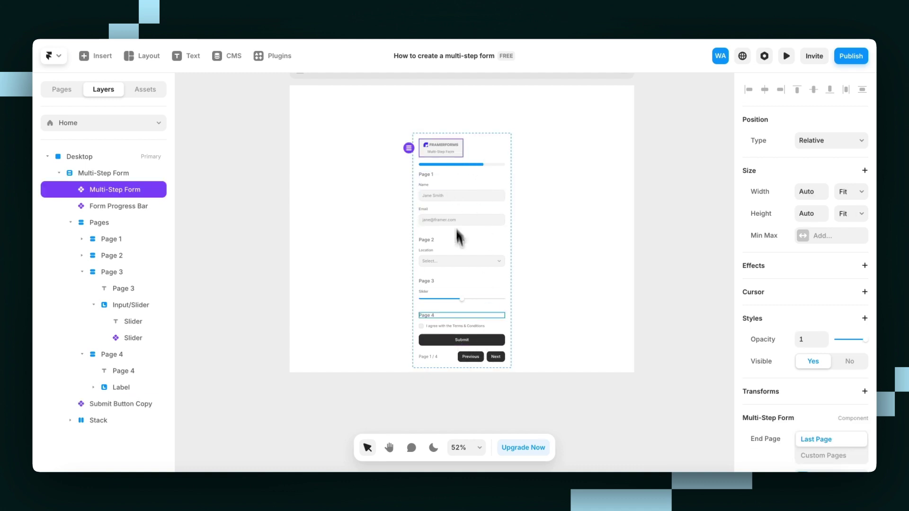
{"action": "scroll", "coordinate": [757, 383], "scroll_direction": "down", "scroll_amount": 3}
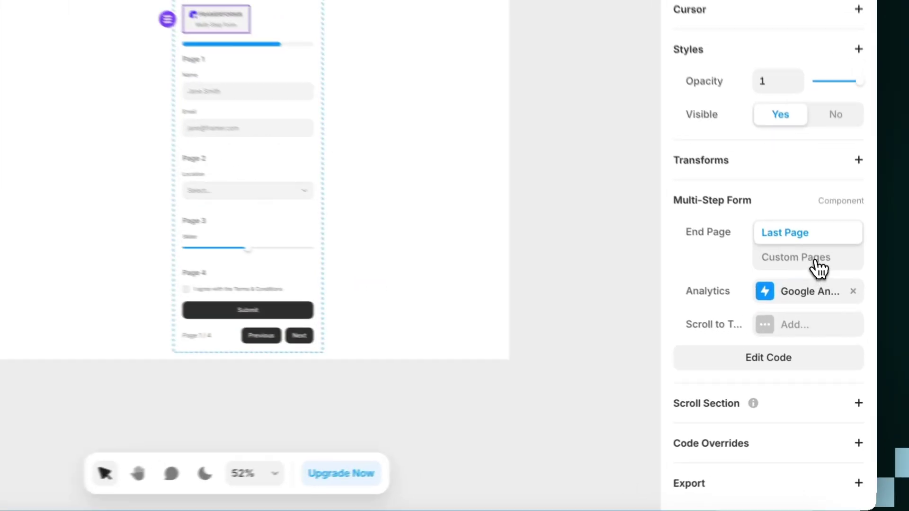
{"action": "left_click", "coordinate": [835, 308]}
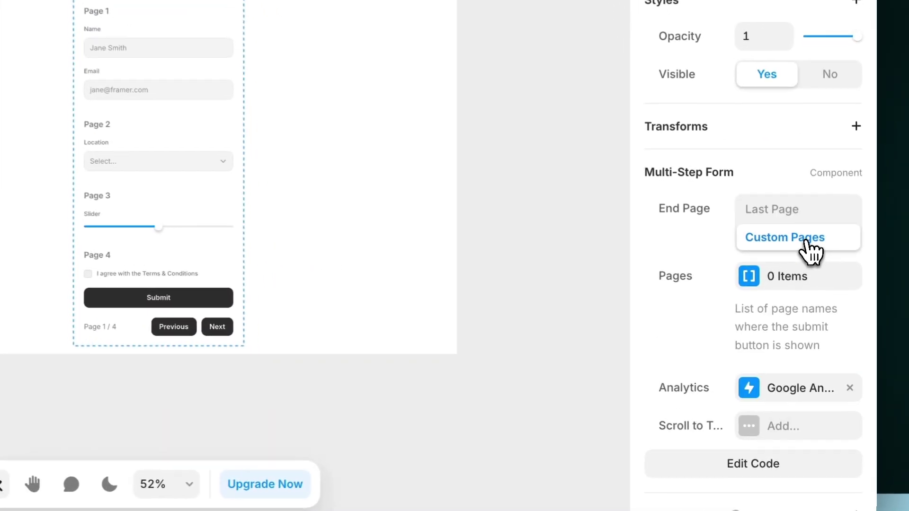
Enter Page 3 in the list of pages that show the submit button and add a second, empty entry
{"action": "left_click", "coordinate": [782, 279]}
{"action": "left_click", "coordinate": [492, 337]}
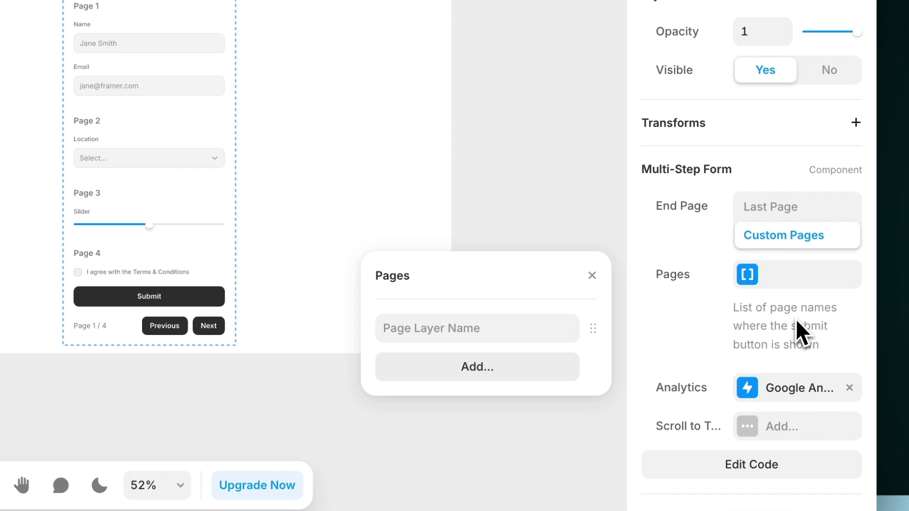
{"action": "left_click", "coordinate": [487, 339]}
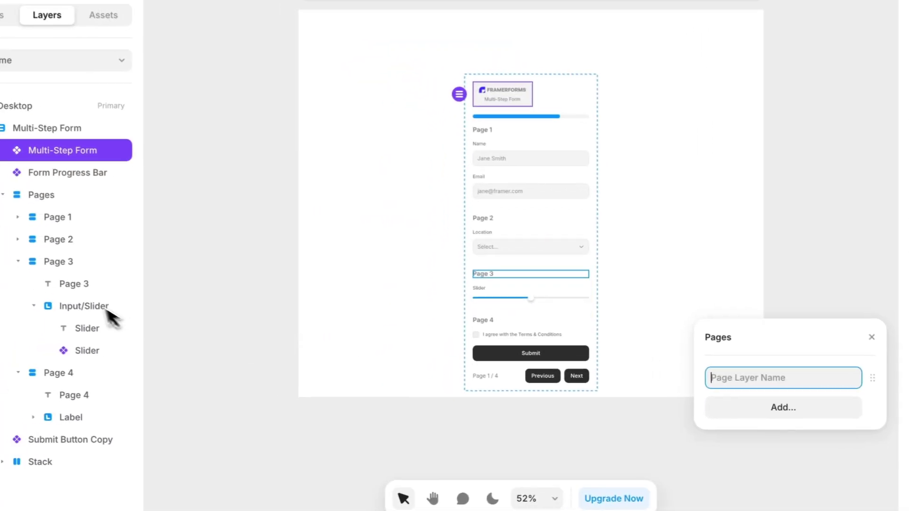
{"action": "type", "text": "Page 3"}
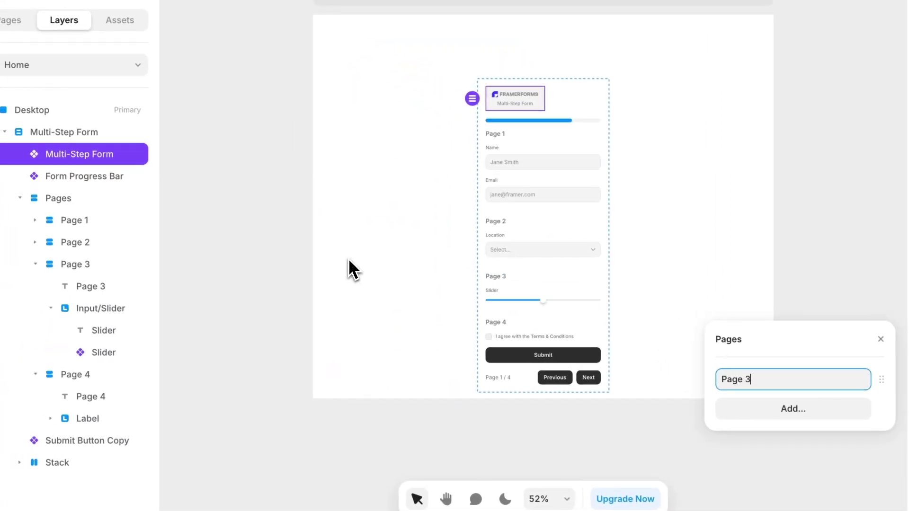
{"action": "left_click", "coordinate": [783, 407]}
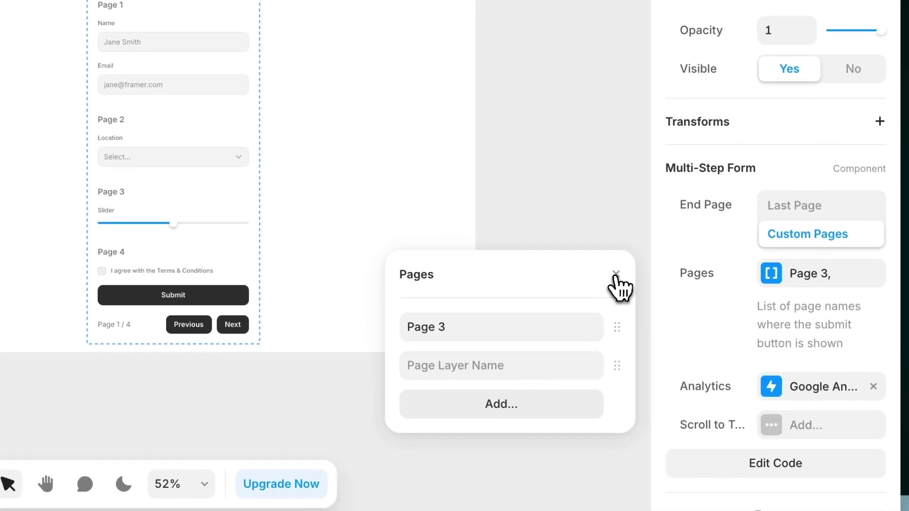
{"action": "left_click", "coordinate": [615, 275]}
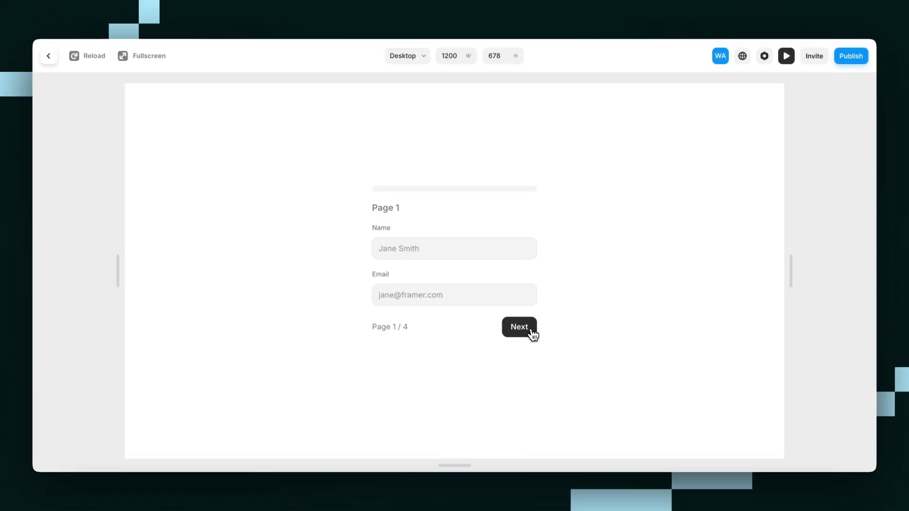
Preview the custom end page setting by moving between Pages 1 and 2, choosing a location and continuing to Page 3
{"action": "left_click", "coordinate": [530, 331]}
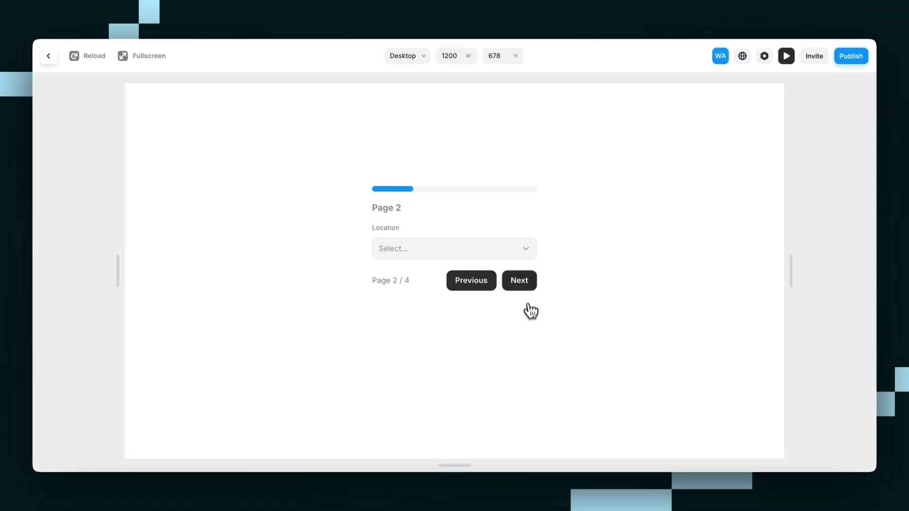
{"action": "left_click", "coordinate": [523, 279]}
{"action": "left_click", "coordinate": [467, 276]}
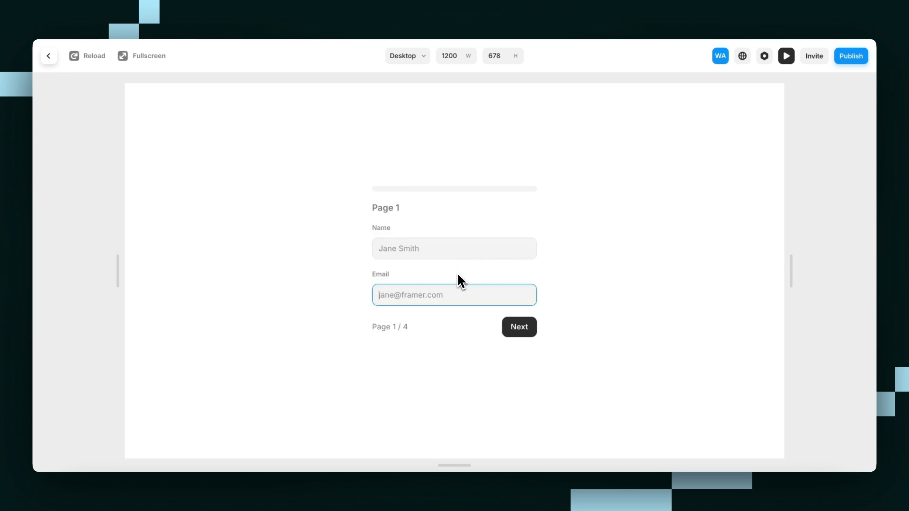
{"action": "left_click", "coordinate": [533, 326]}
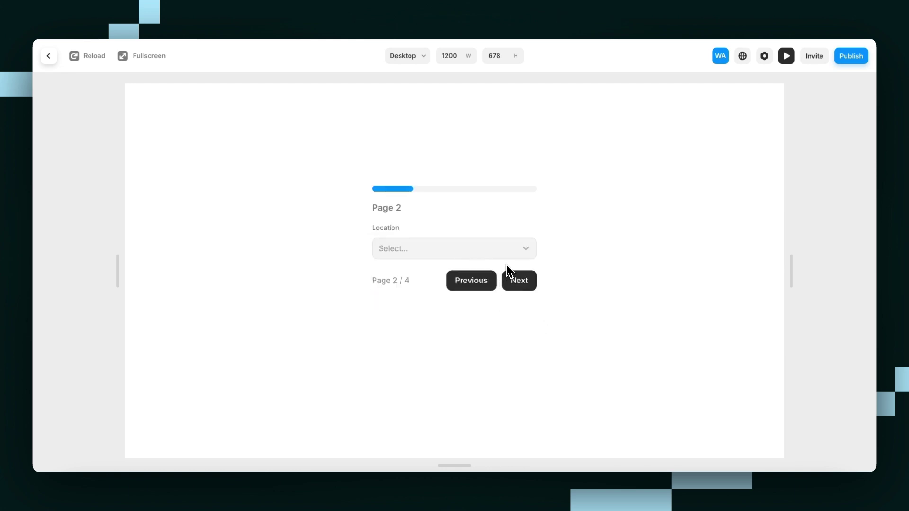
{"action": "left_click", "coordinate": [498, 255]}
{"action": "left_click", "coordinate": [494, 272]}
{"action": "left_click", "coordinate": [519, 282]}
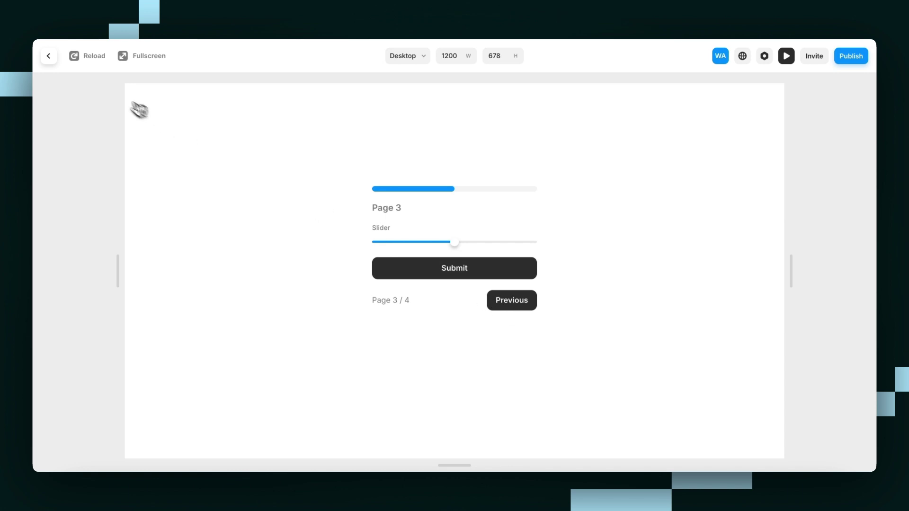
{"action": "left_click", "coordinate": [51, 57]}
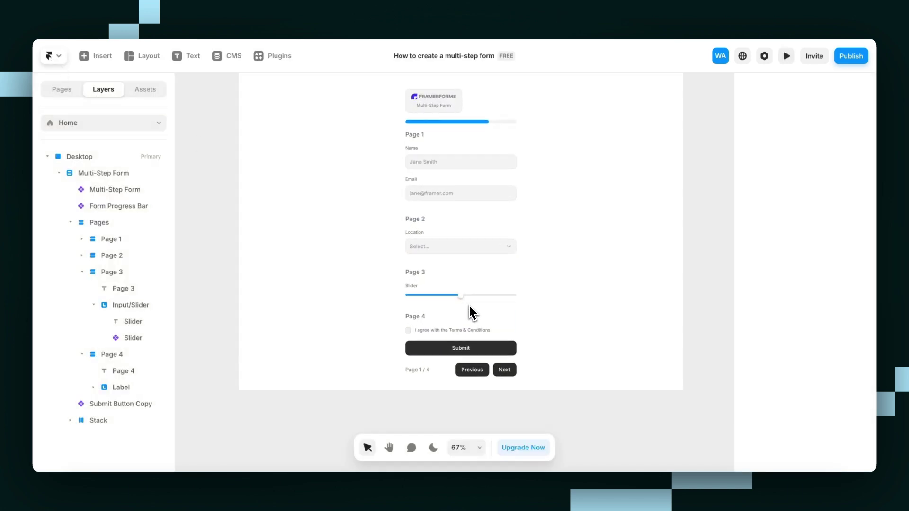
Select the form's Next button and examine its component settings, from page direction and auto-hide to appearance, fill and font
{"action": "left_click", "coordinate": [508, 340]}
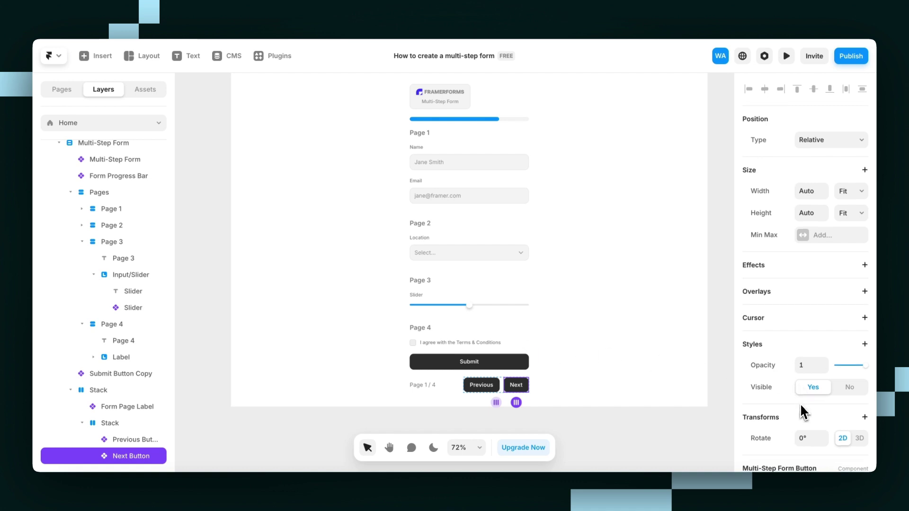
{"action": "scroll", "coordinate": [800, 403], "scroll_direction": "down", "scroll_amount": 4}
{"action": "scroll", "coordinate": [501, 391], "scroll_direction": "up", "scroll_amount": 5}
{"action": "scroll", "coordinate": [547, 387], "scroll_direction": "down", "scroll_amount": 1}
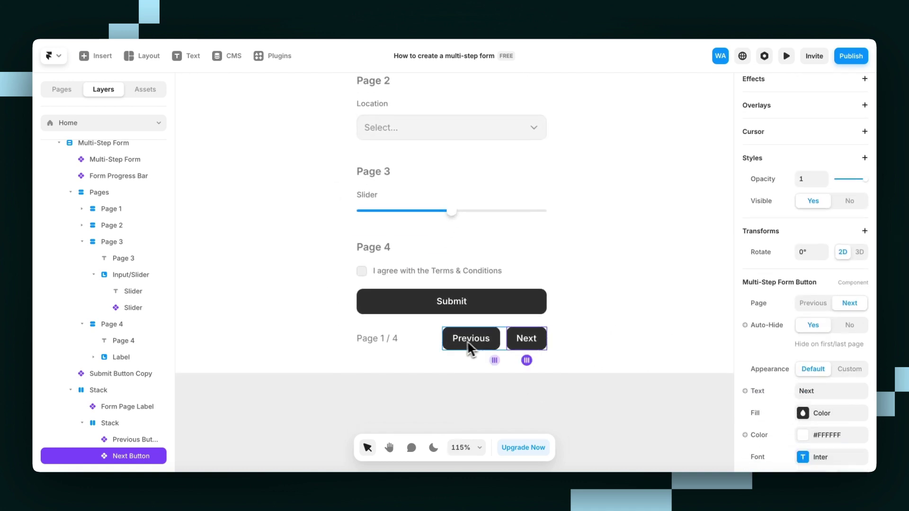
{"action": "scroll", "coordinate": [776, 359], "scroll_direction": "down", "scroll_amount": 2}
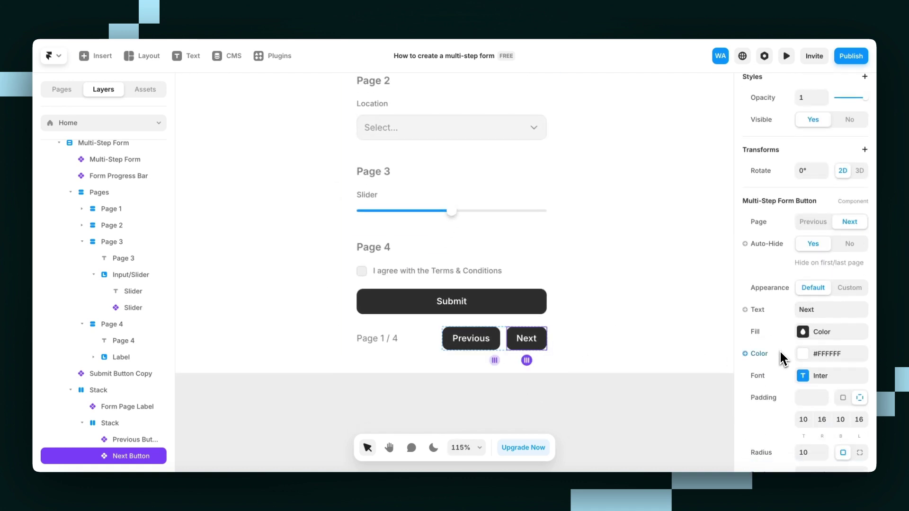
Change the Next button's fill colour from dark grey to a bright red
{"action": "left_click", "coordinate": [823, 335]}
{"action": "left_click", "coordinate": [710, 388]}
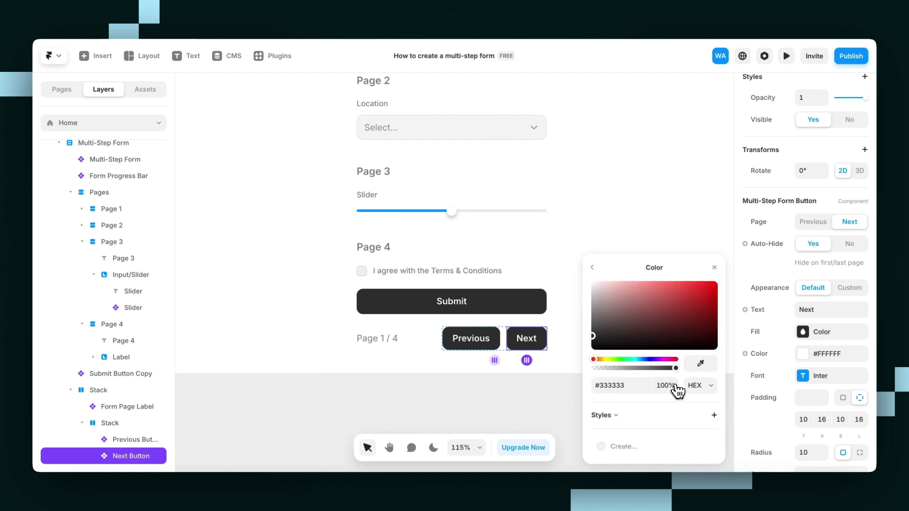
{"action": "left_click_drag", "start_coordinate": [725, 298], "coordinate": [723, 270]}
Select the Previous button and set its fill colour to dark blue, #240091
{"action": "left_click", "coordinate": [470, 337]}
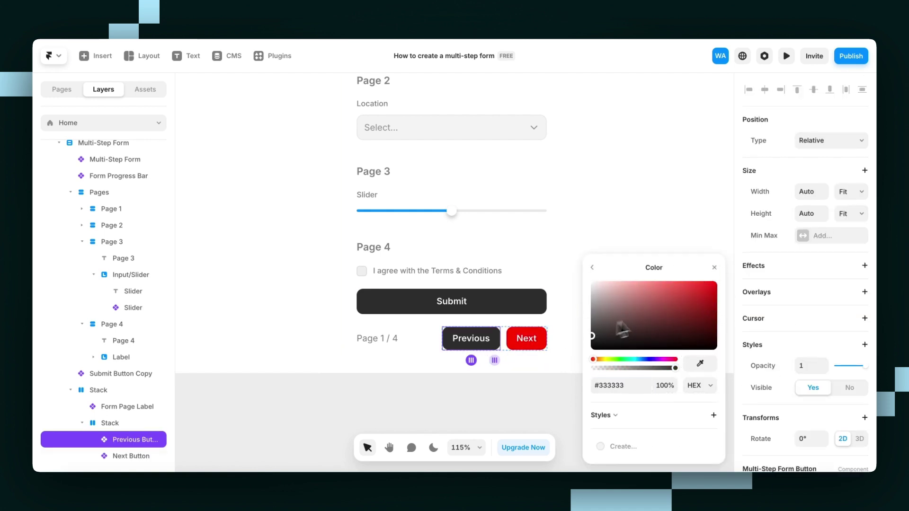
{"action": "left_click_drag", "start_coordinate": [693, 307], "coordinate": [766, 312]}
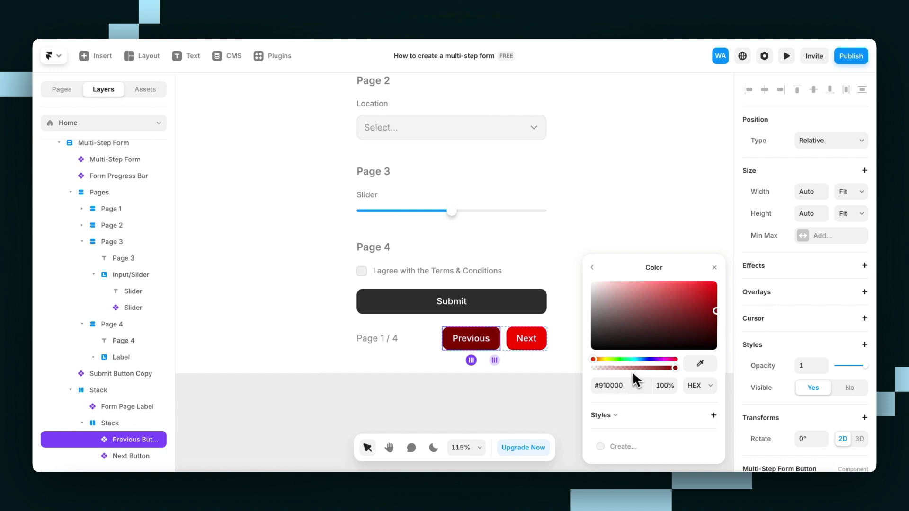
{"action": "left_click_drag", "start_coordinate": [616, 360], "coordinate": [651, 359]}
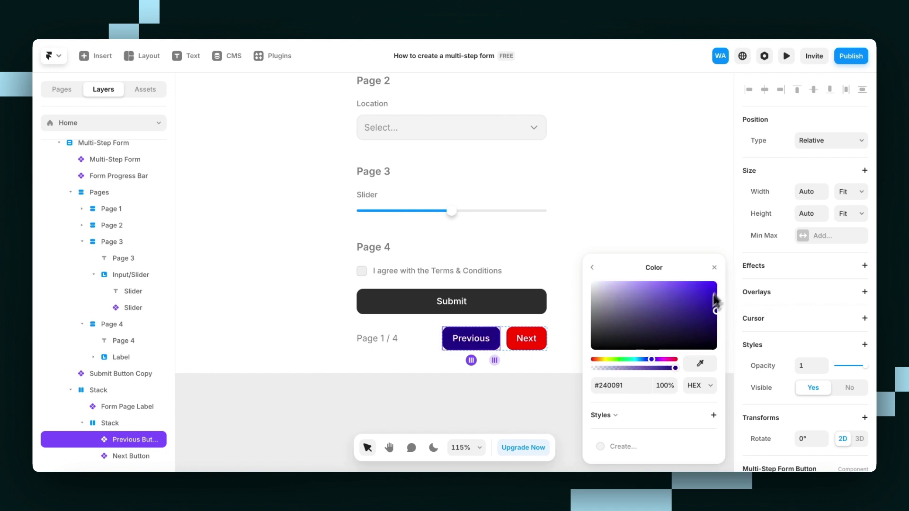
{"action": "left_click", "coordinate": [714, 268]}
Preview the form's recoloured navigation buttons by advancing from Page 1 through the location field to Page 3, and return to the canvas
{"action": "scroll", "coordinate": [521, 337], "scroll_direction": "down", "scroll_amount": 3}
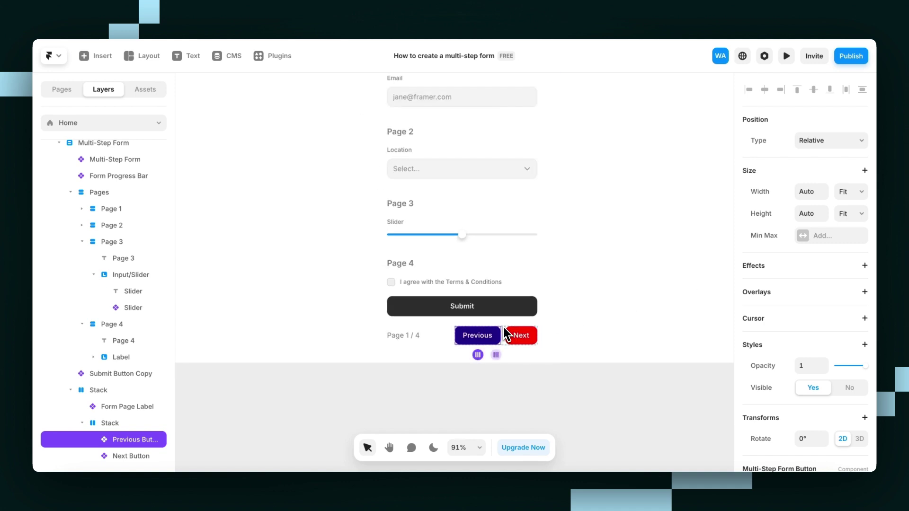
{"action": "left_click", "coordinate": [580, 263]}
{"action": "key", "text": "super+p"}
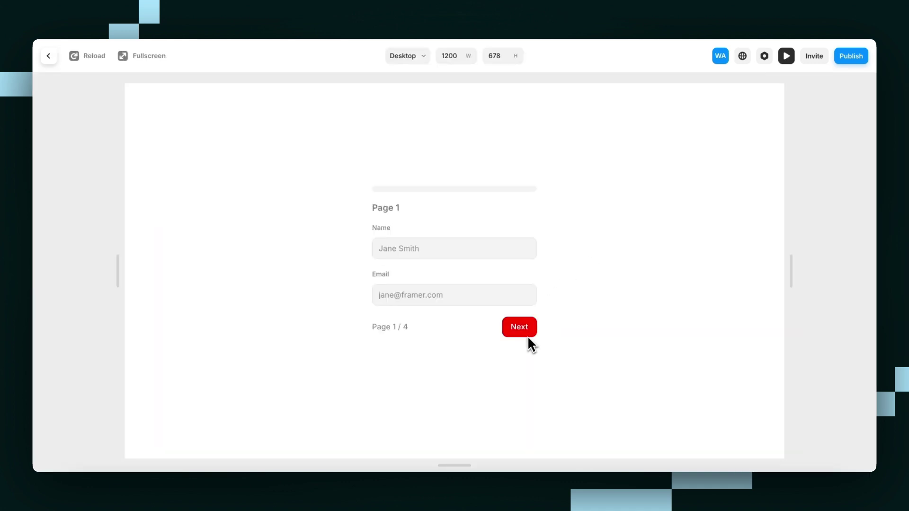
{"action": "left_click", "coordinate": [525, 331]}
{"action": "left_click", "coordinate": [516, 282]}
{"action": "left_click", "coordinate": [518, 326]}
{"action": "left_click", "coordinate": [479, 249]}
{"action": "left_click", "coordinate": [478, 248]}
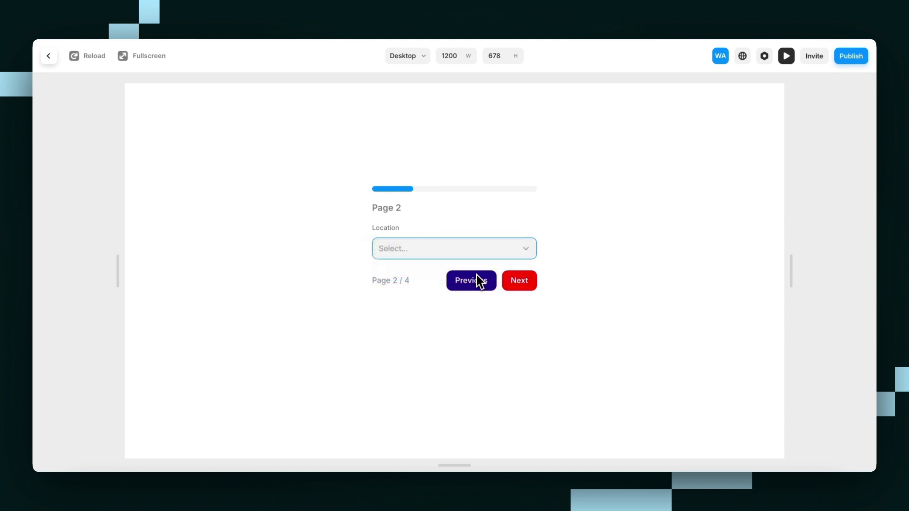
{"action": "left_click", "coordinate": [510, 283]}
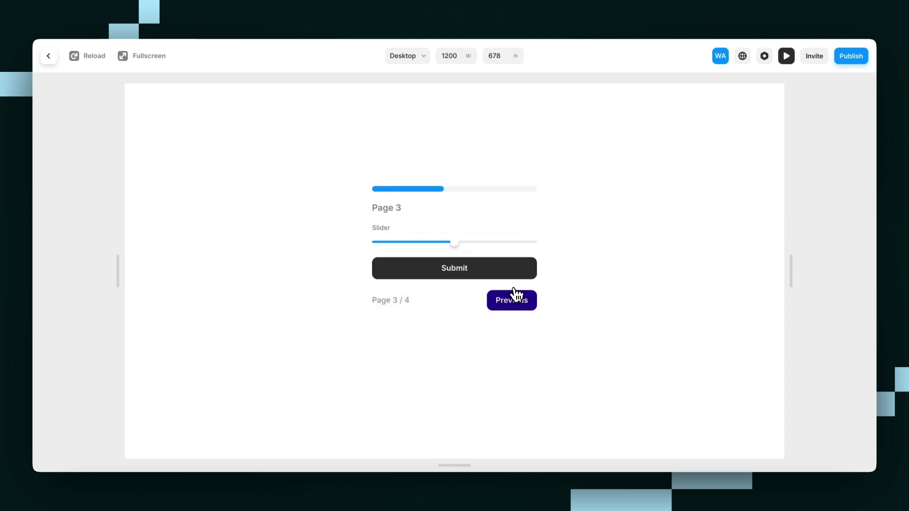
{"action": "left_click", "coordinate": [52, 58]}
Select the form's progress bar, set its Preview value to 81%, and clear the selection
{"action": "scroll", "coordinate": [617, 252], "scroll_direction": "down", "scroll_amount": 3}
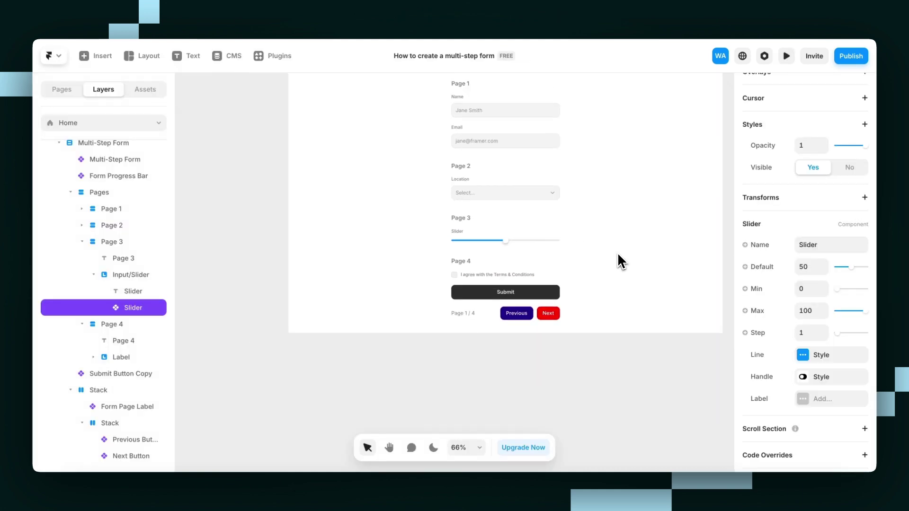
{"action": "scroll", "coordinate": [617, 252], "scroll_direction": "up", "scroll_amount": 2}
{"action": "left_click", "coordinate": [510, 130]}
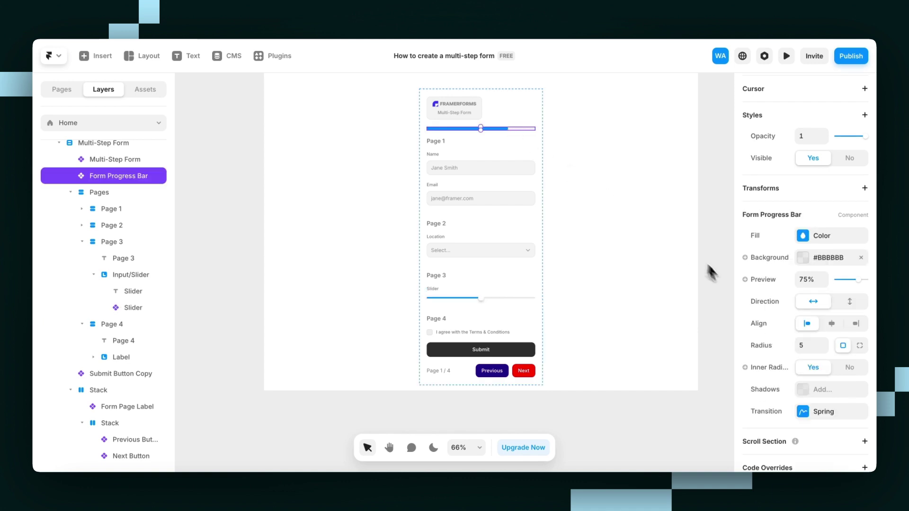
{"action": "scroll", "coordinate": [773, 326], "scroll_direction": "down", "scroll_amount": 2}
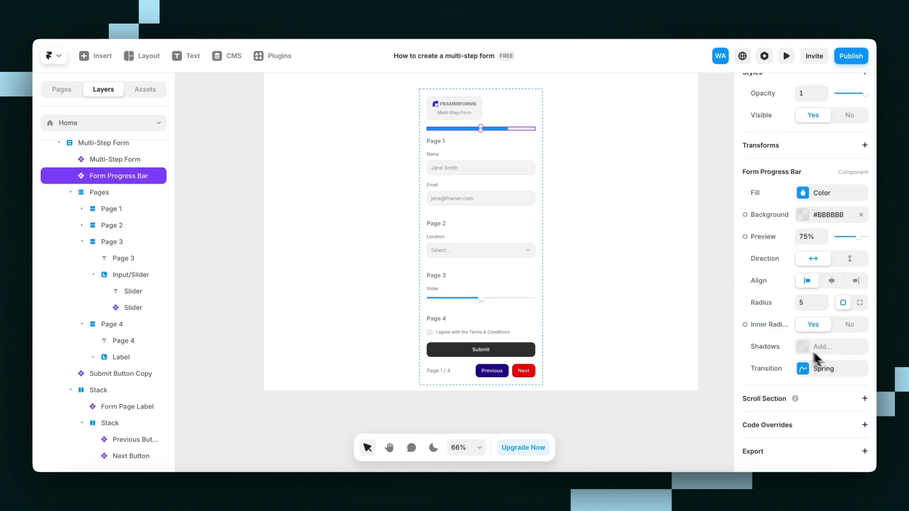
{"action": "mouse_move", "coordinate": [858, 237]}
{"action": "left_mouse_down"}
{"action": "mouse_move", "coordinate": [844, 240]}
{"action": "mouse_move", "coordinate": [861, 246]}
{"action": "left_mouse_up"}
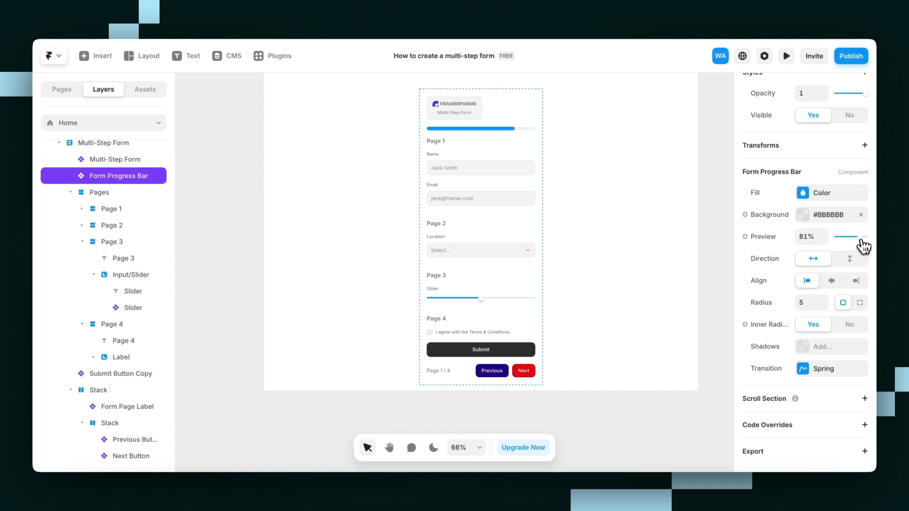
{"action": "key", "text": "Escape"}
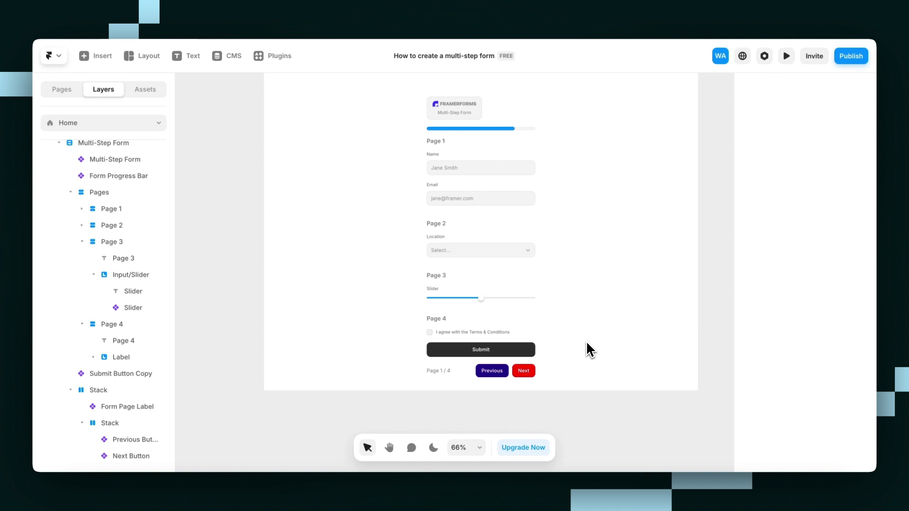